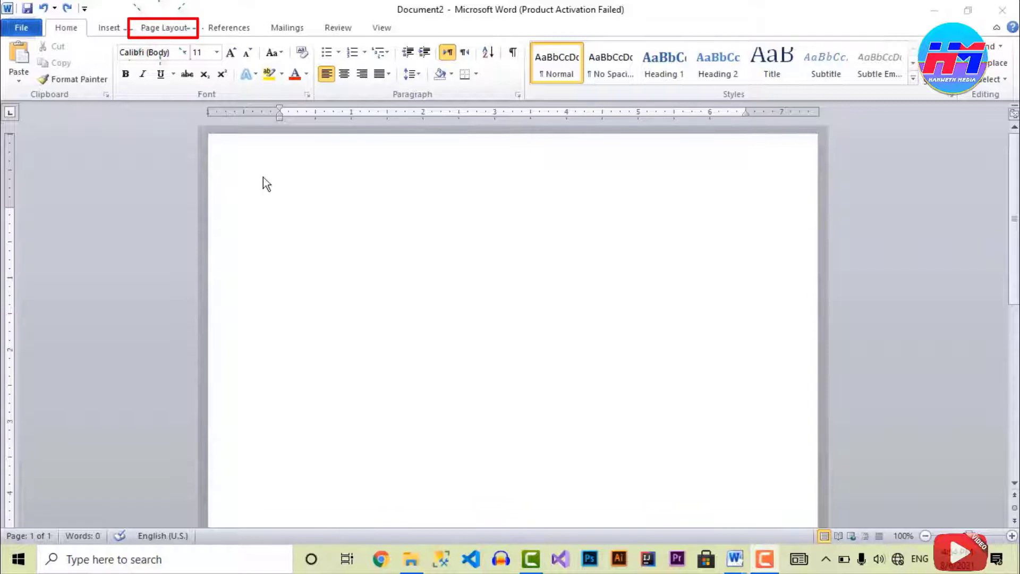
Open the Watermark gallery from the Page Layout tab.
left_click(167, 27)
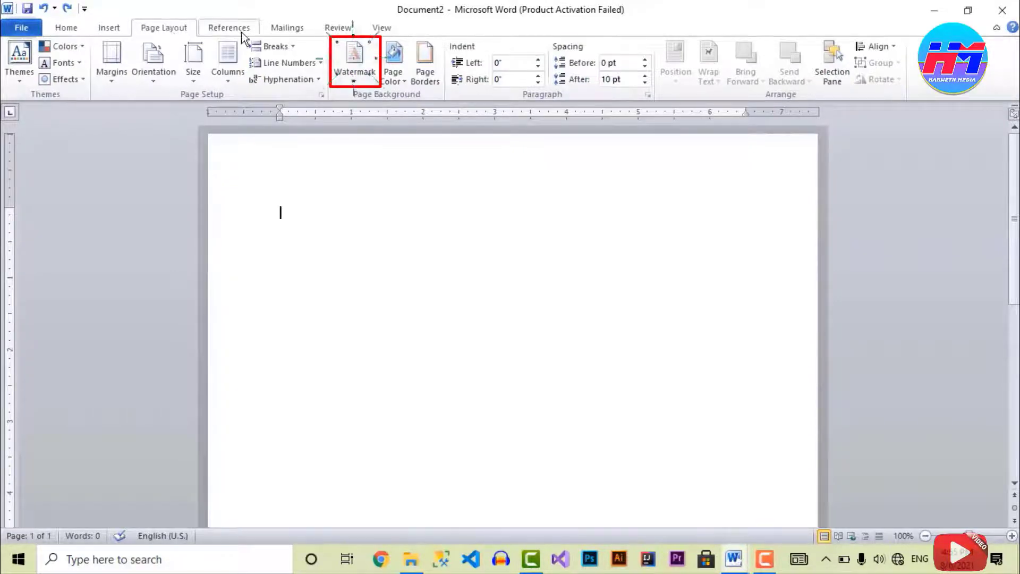
left_click(358, 55)
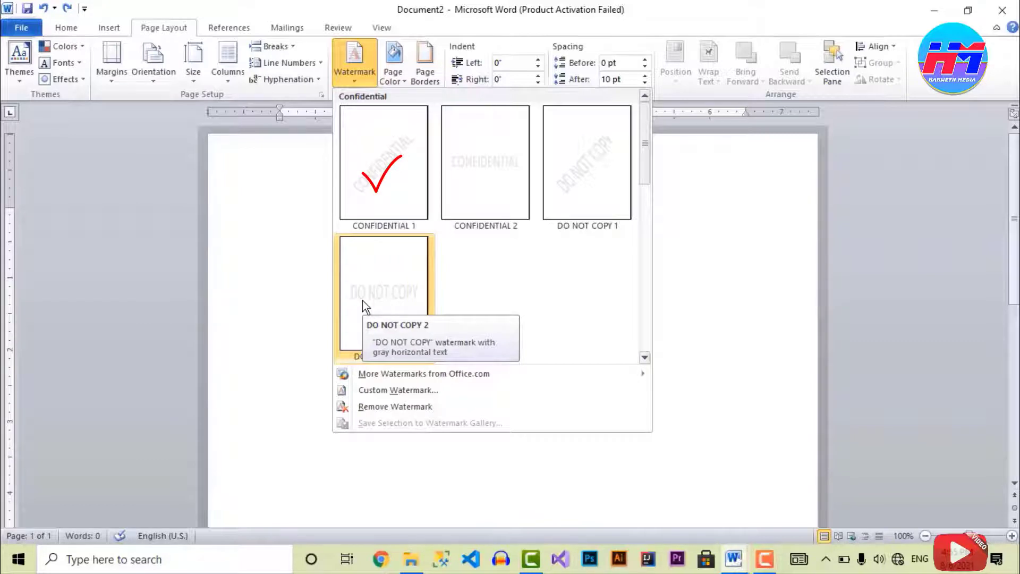
Apply CONFIDENTIAL 1, then CONFIDENTIAL 2, ending with the diagonal DO NOT COPY 1 watermark.
left_click(379, 184)
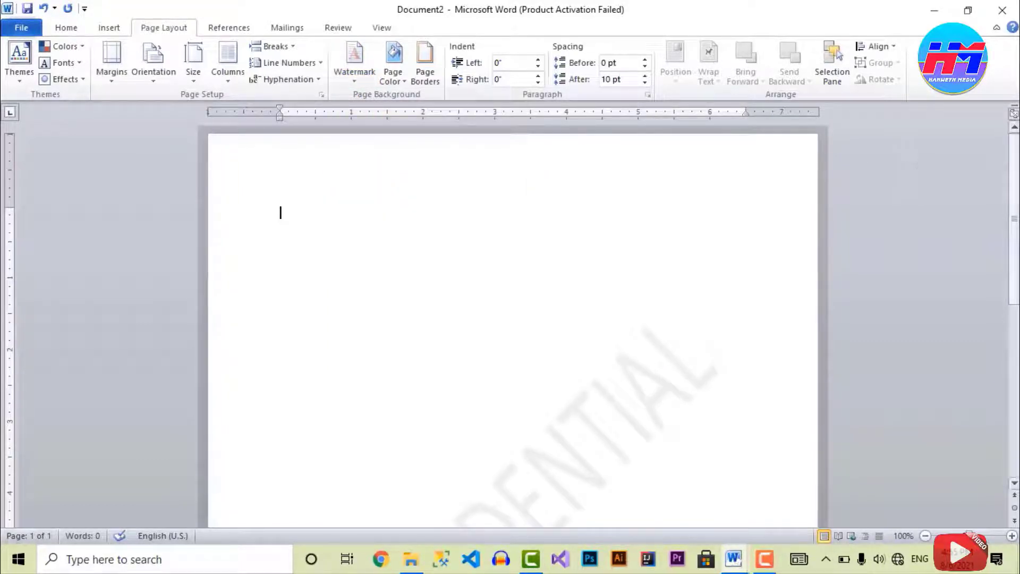
scroll(1011, 276, "down", 3)
scroll(1011, 276, "down", 3)
scroll(1011, 275, "down", 2)
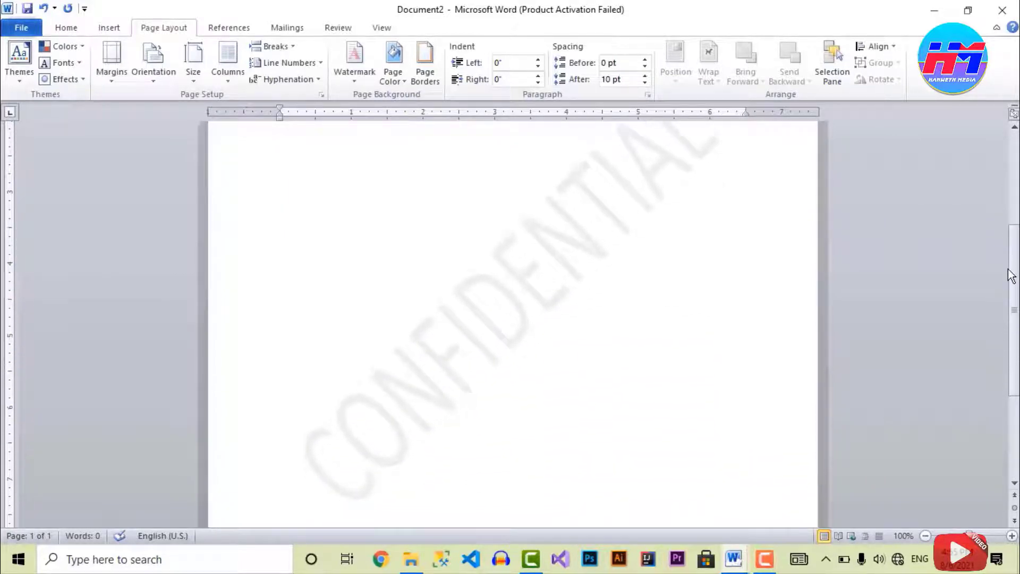
scroll(1011, 276, "down", 1)
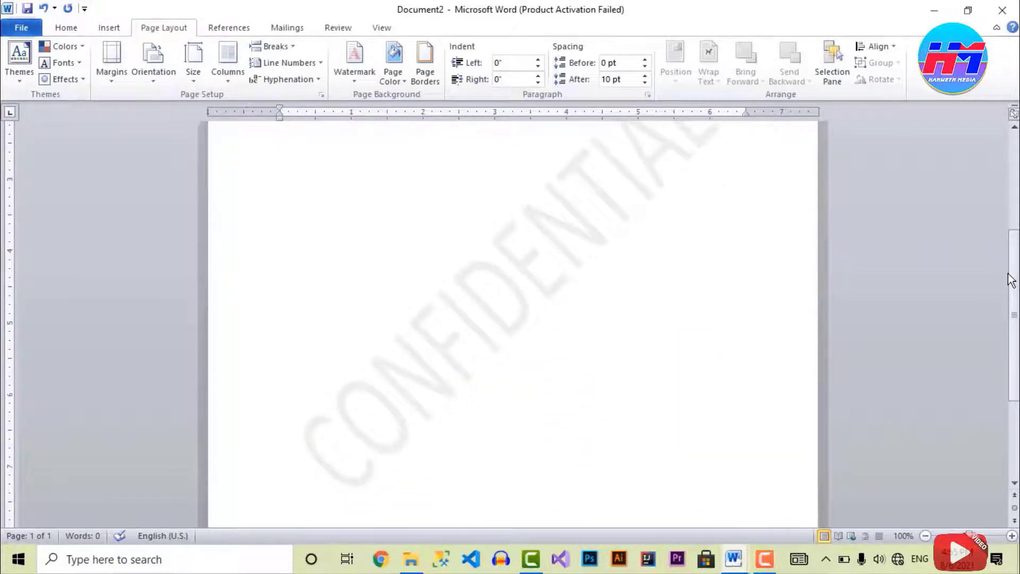
left_click(345, 52)
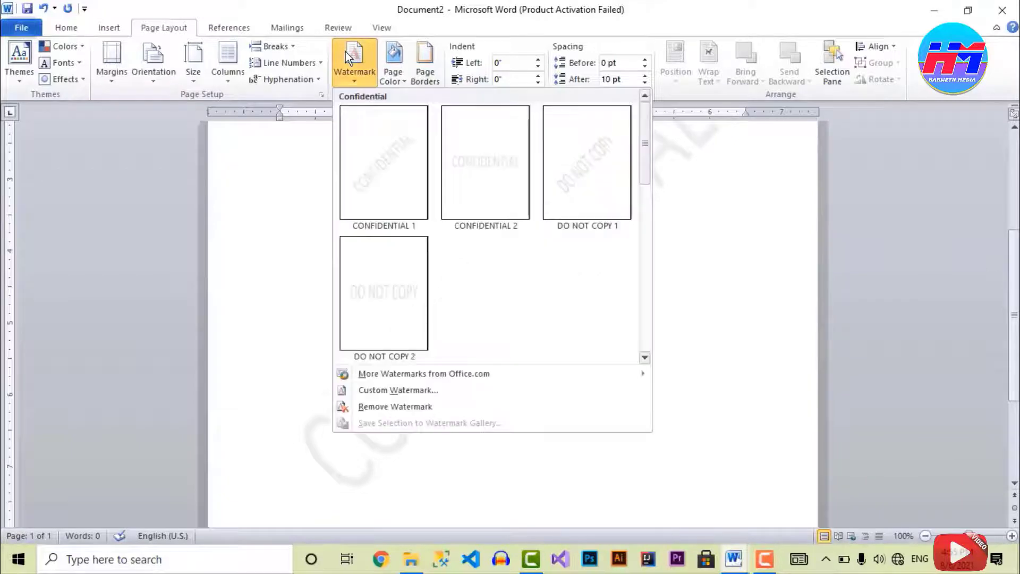
left_click(489, 175)
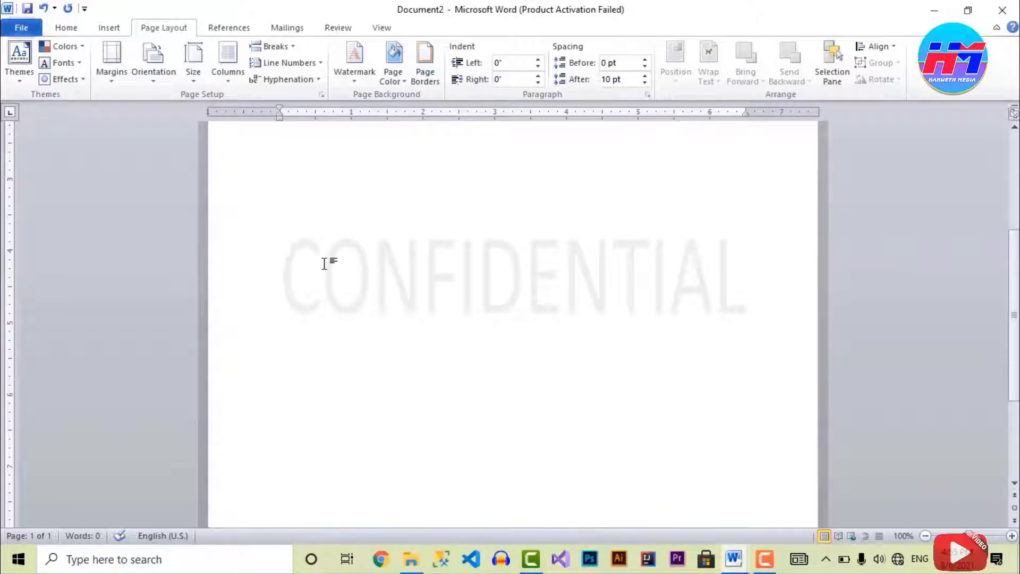
left_click(352, 55)
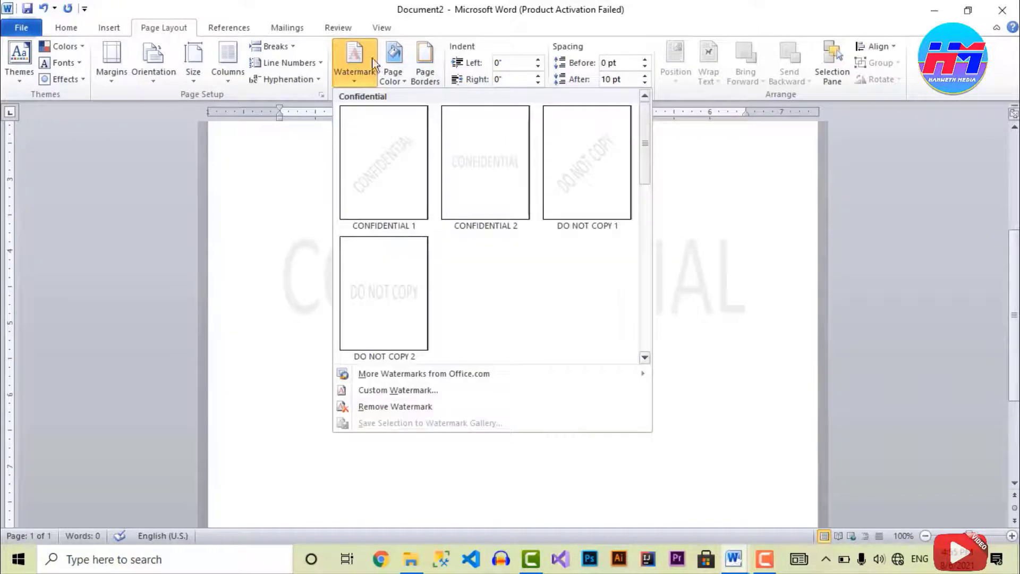
left_click(583, 169)
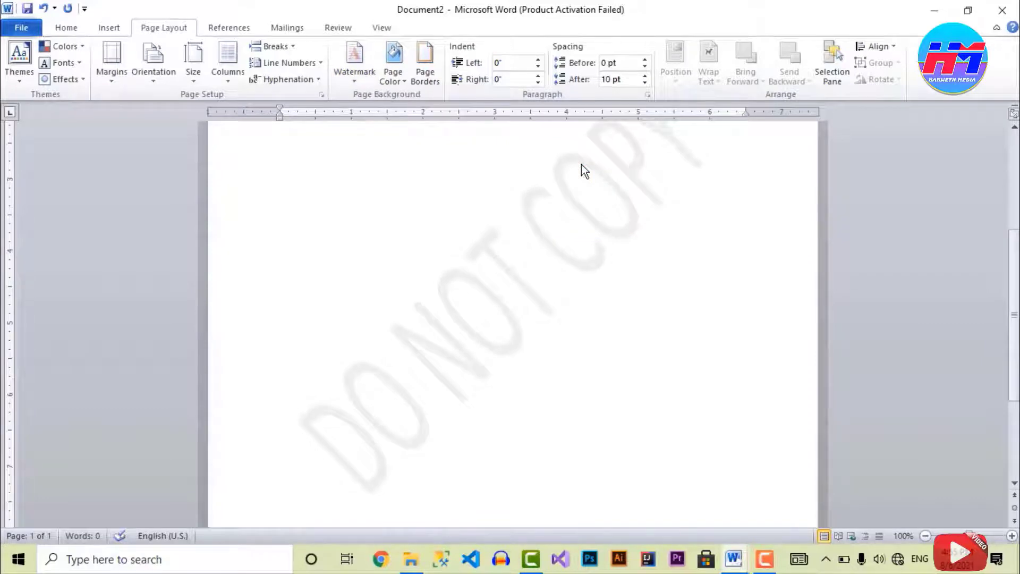
Replace the diagonal watermark with the horizontal DO NOT COPY 2 watermark.
left_click(348, 62)
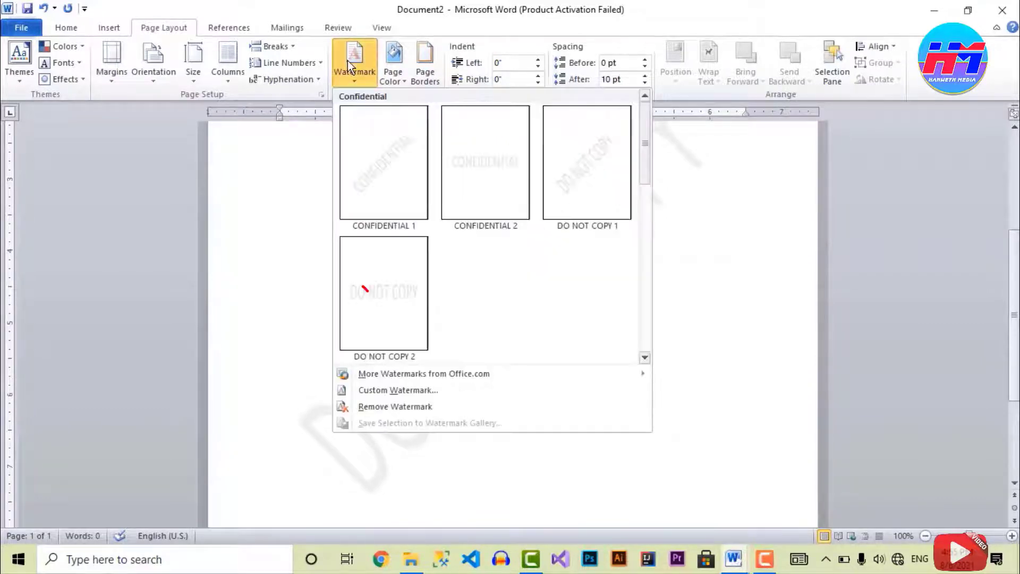
left_click(394, 277)
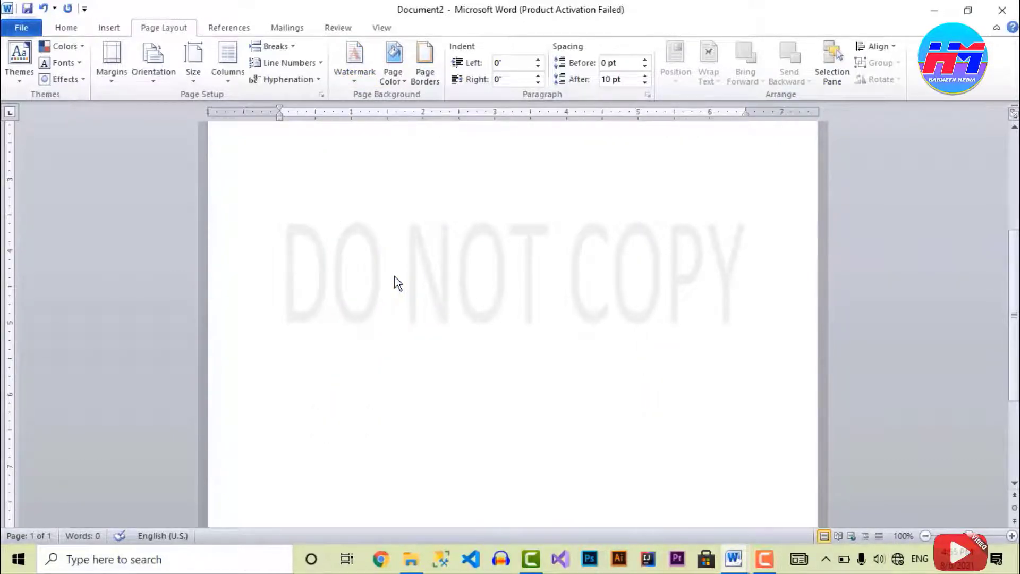
left_click(353, 58)
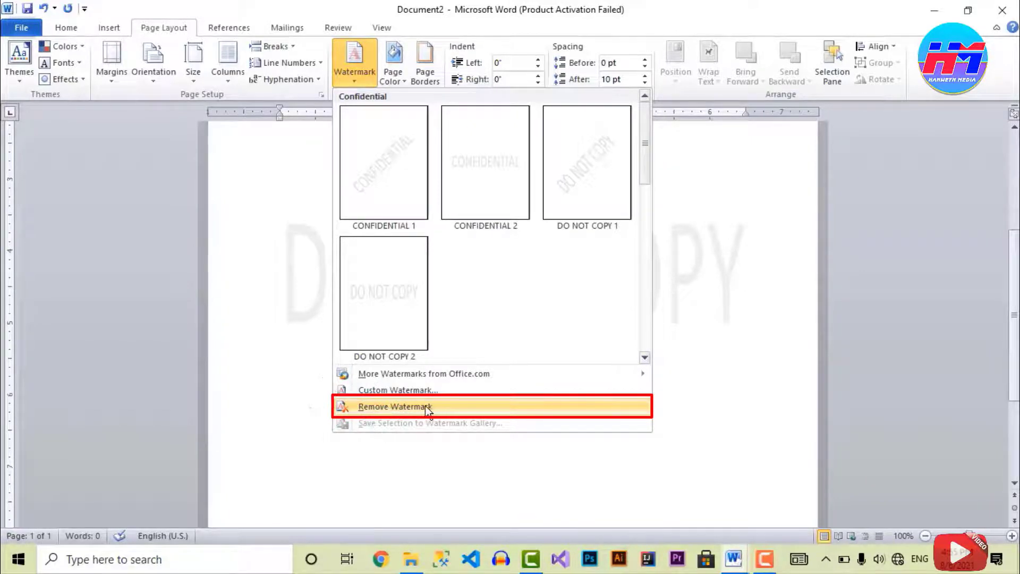
Remove the DO NOT COPY watermark, leaving the page blank, and bring the watermark options back up.
left_click(387, 407)
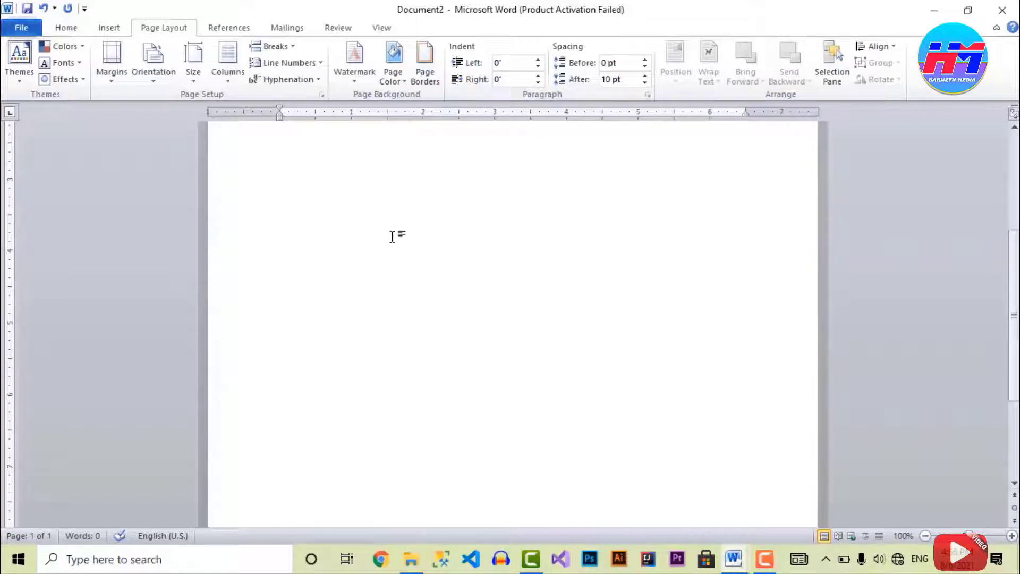
left_click(353, 53)
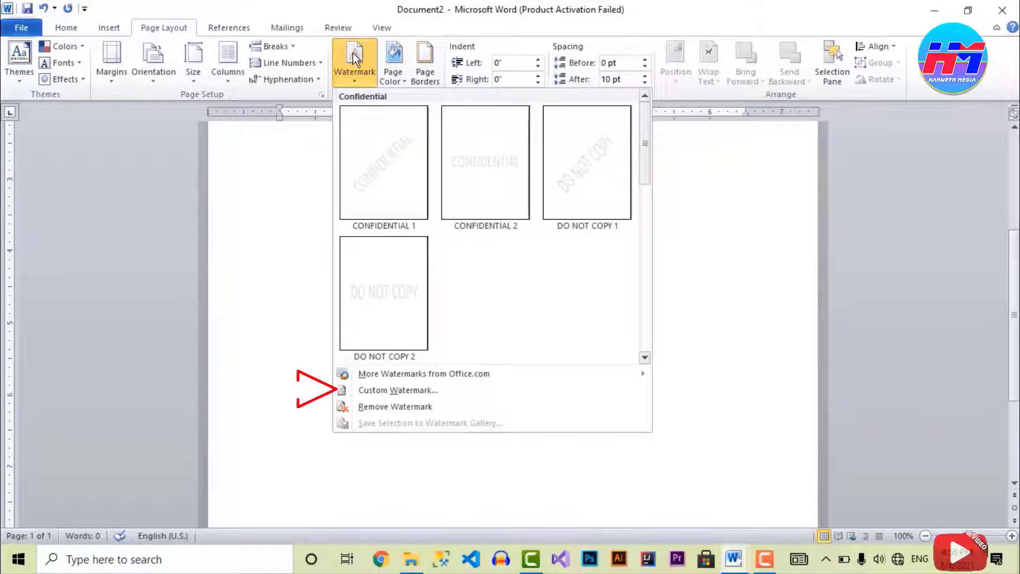
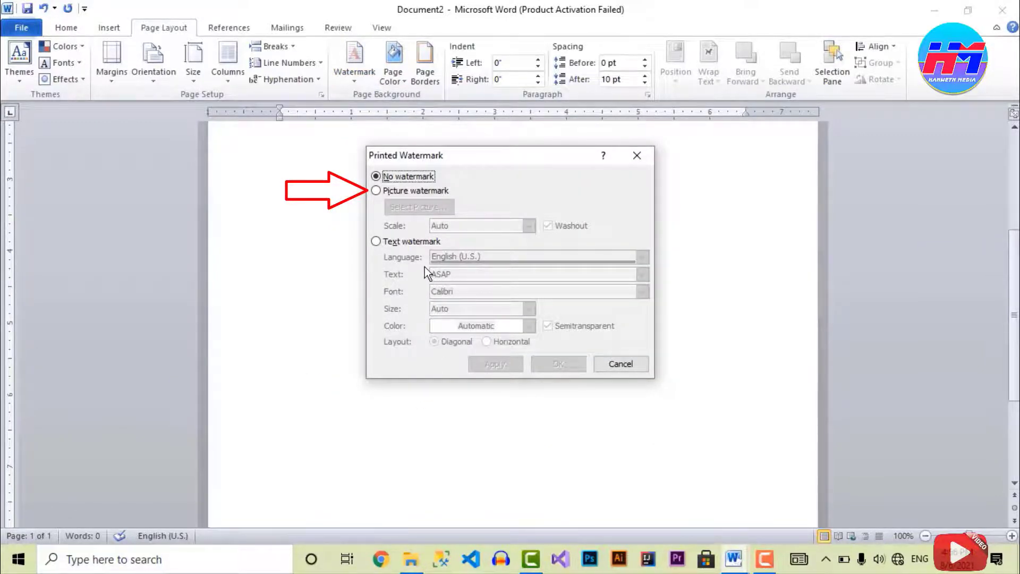
Insert the screaming-face image as a picture watermark with Washout kept on.
left_click(377, 190)
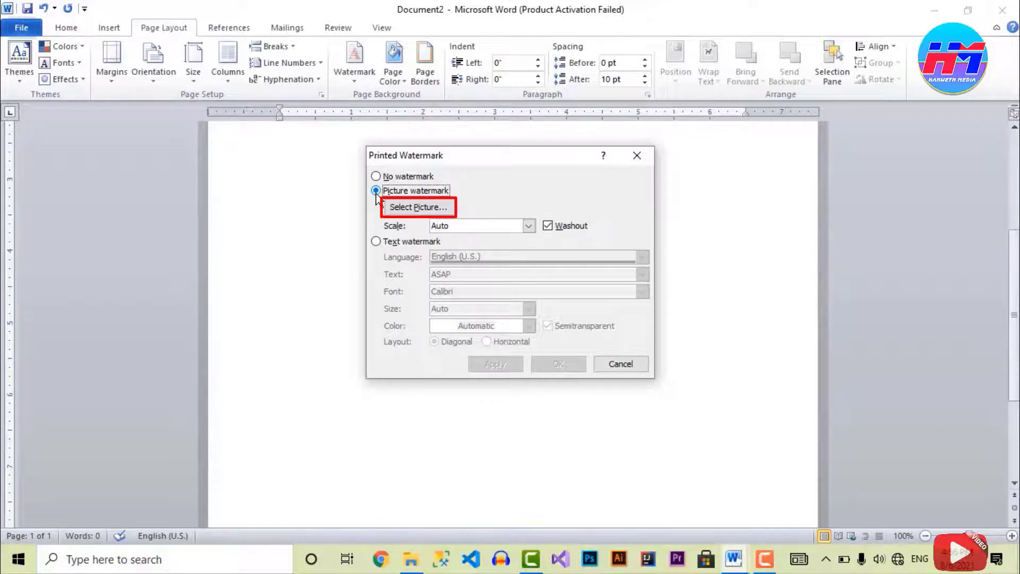
left_click(428, 211)
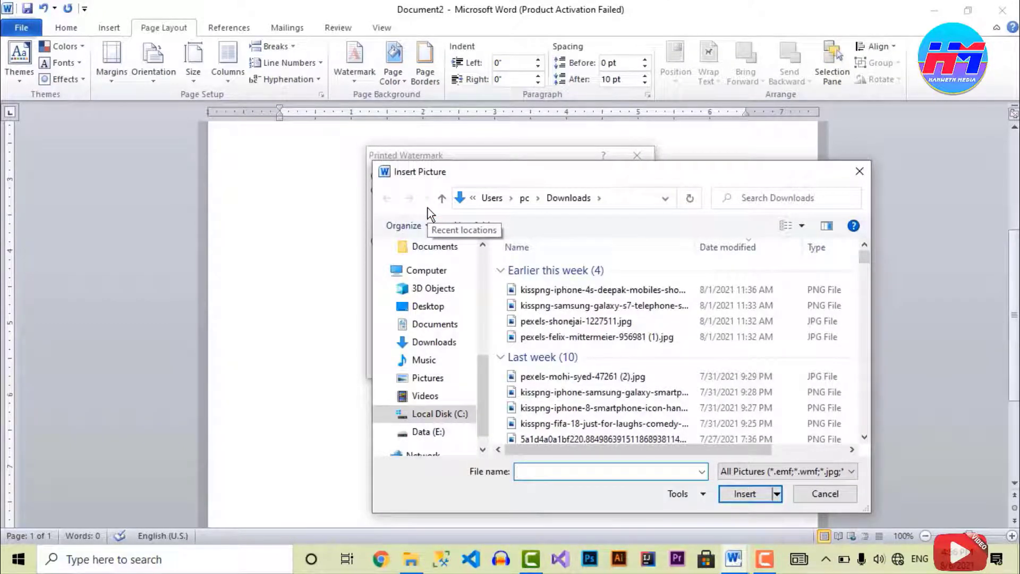
left_click(801, 226)
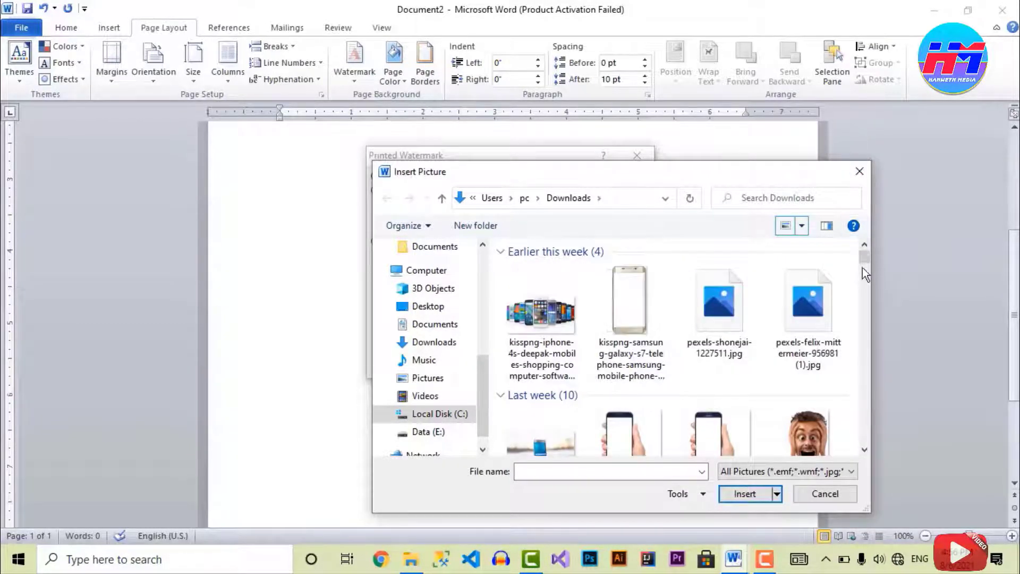
scroll(834, 415, "down", 1)
left_click(811, 429)
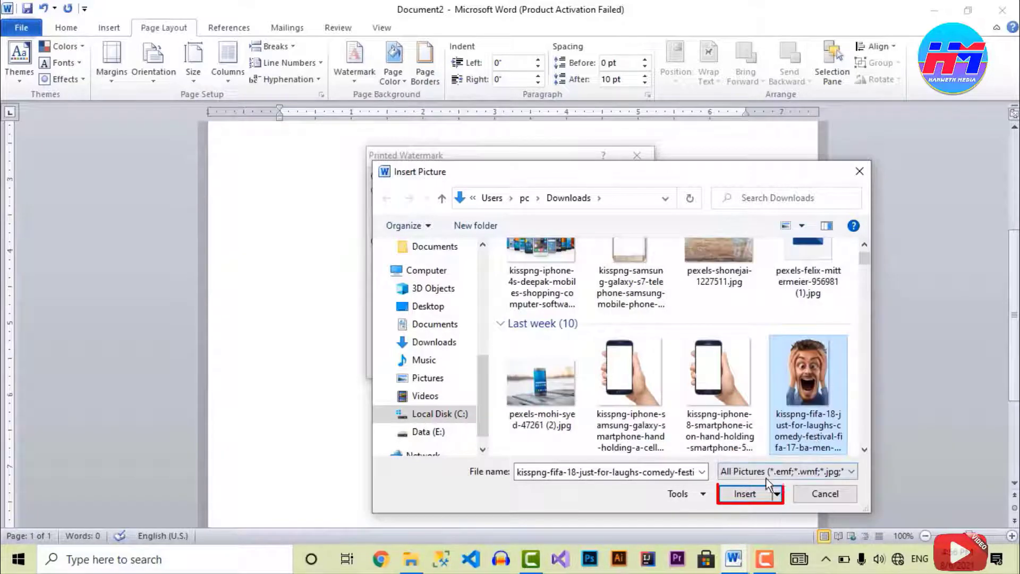
left_click(741, 497)
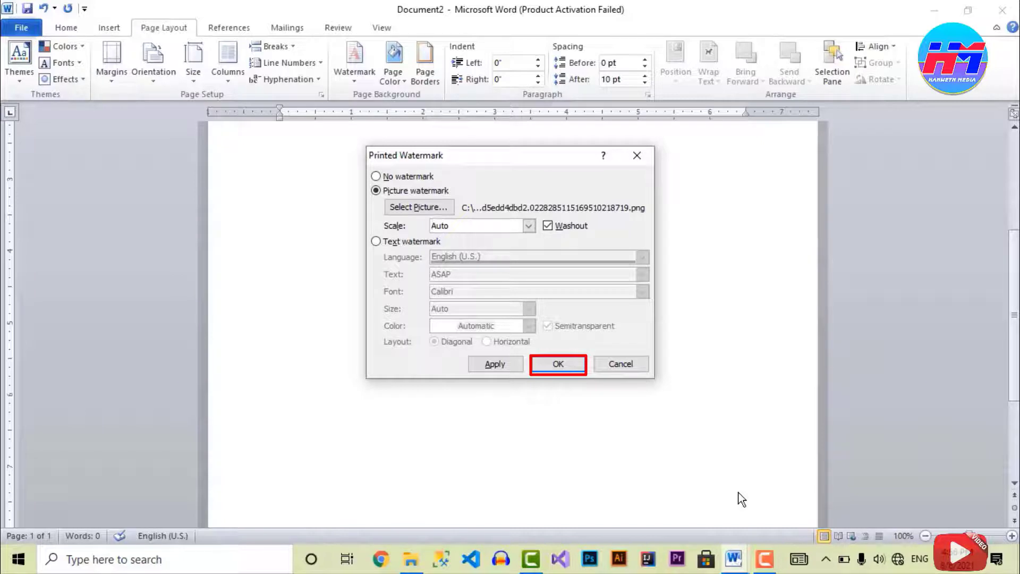
left_click(561, 363)
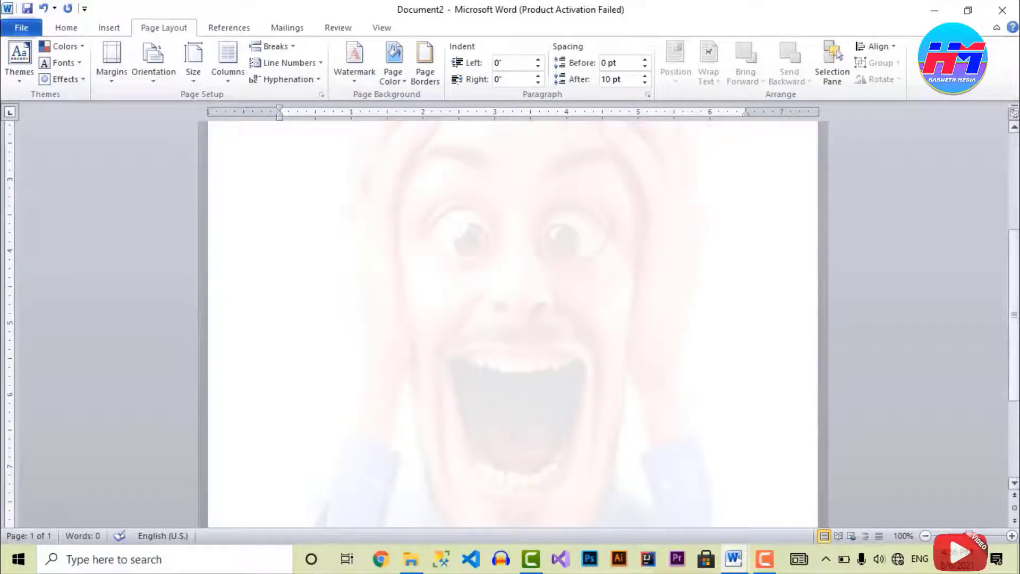
Change the picture watermark's scale from Auto to 100%.
mouse_move(1014, 315)
left_mouse_down()
mouse_move(1006, 198)
mouse_move(1002, 417)
mouse_move(1015, 220)
left_mouse_up()
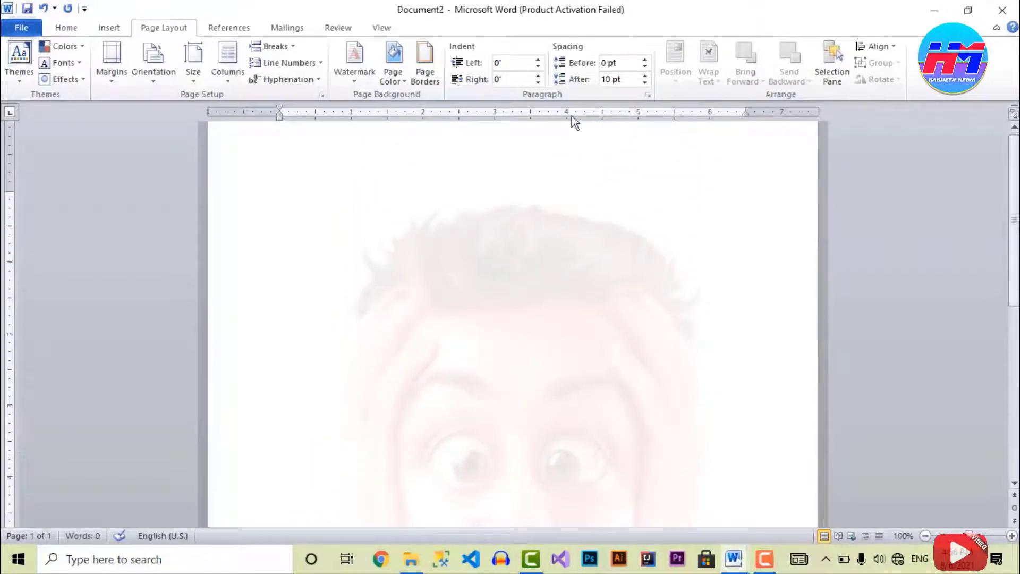
left_click(355, 68)
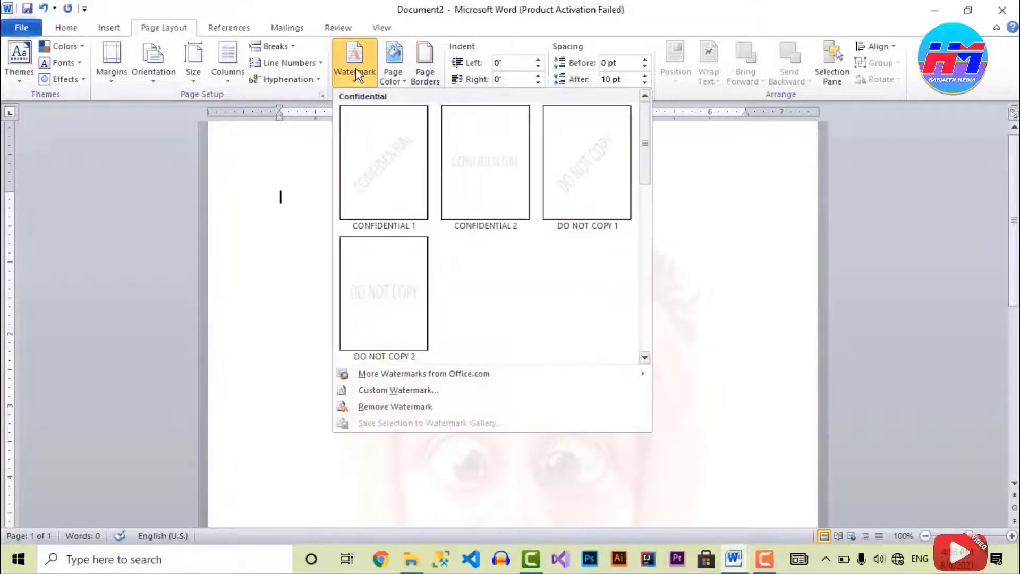
left_click(403, 391)
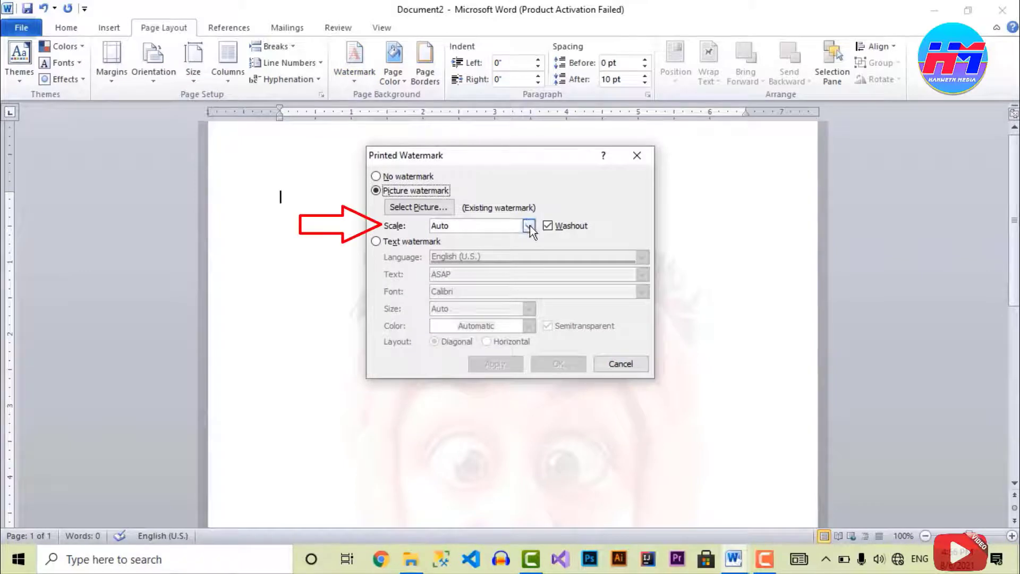
left_click(530, 225)
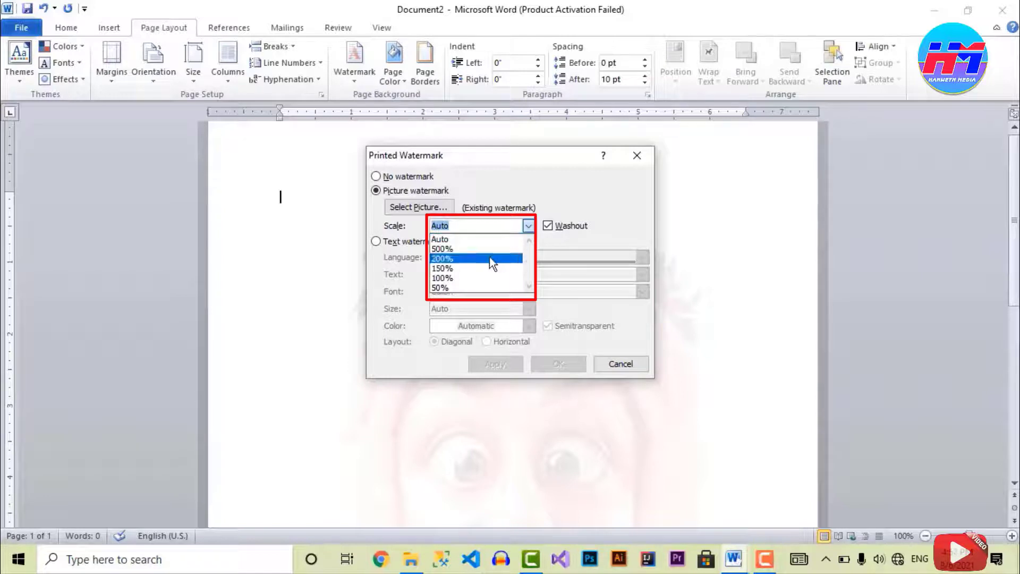
left_click(469, 278)
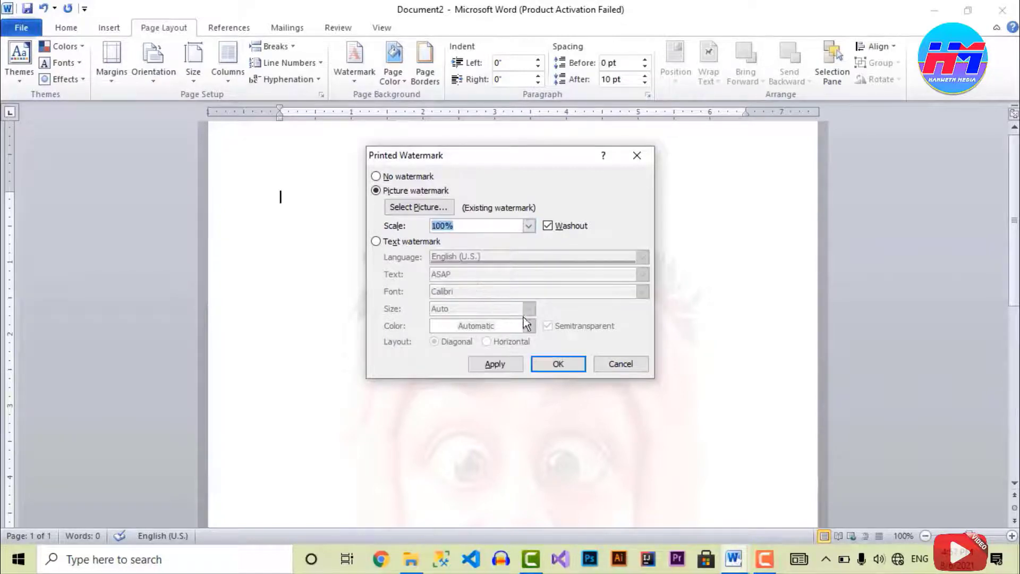
left_click(560, 362)
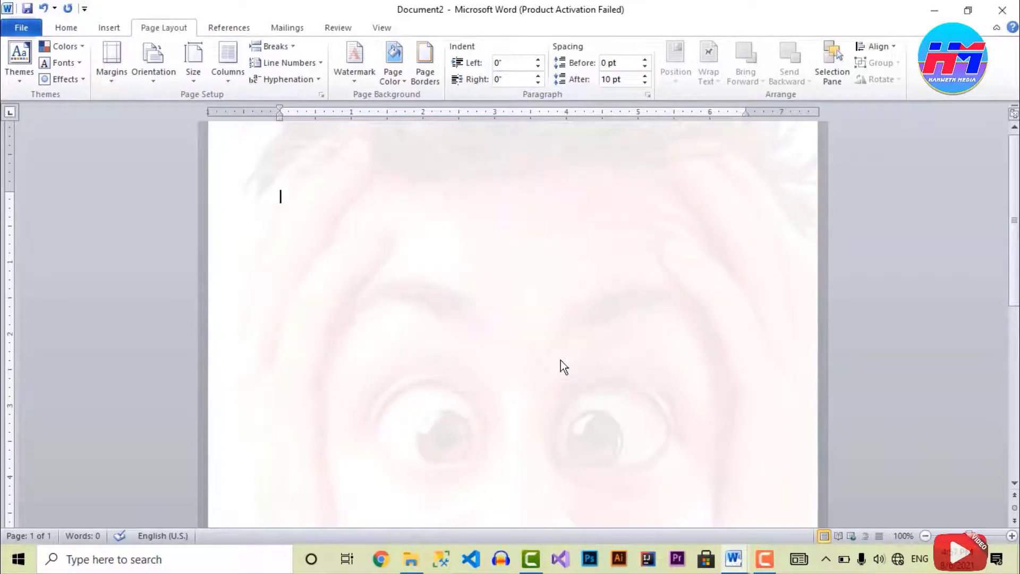
Paste the prepared paragraph about the photo watermark at the top of the page.
left_click_drag(1014, 249, 999, 416)
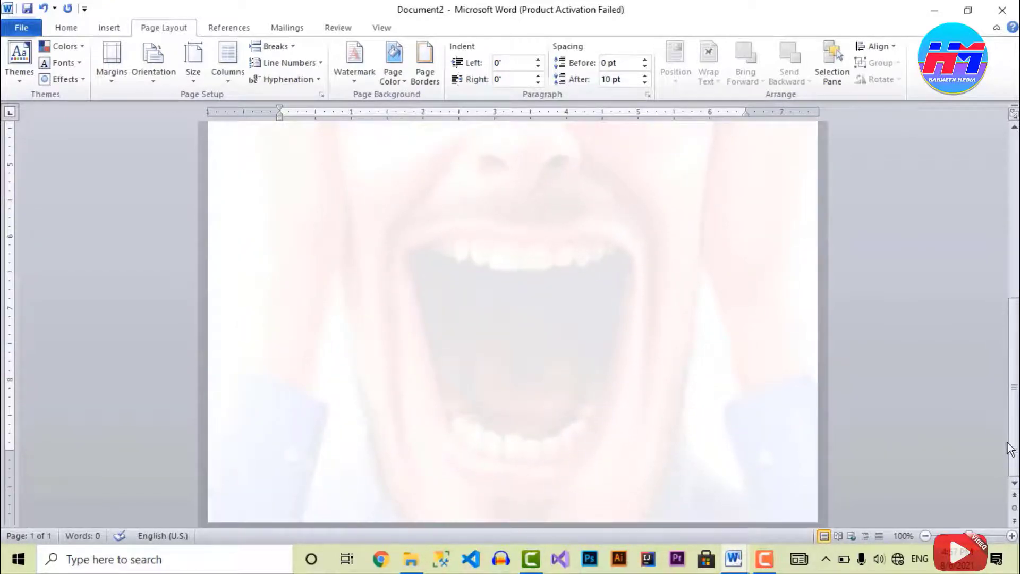
mouse_move(1000, 465)
left_mouse_down()
mouse_move(981, 182)
mouse_move(956, 409)
mouse_move(945, 177)
left_mouse_up()
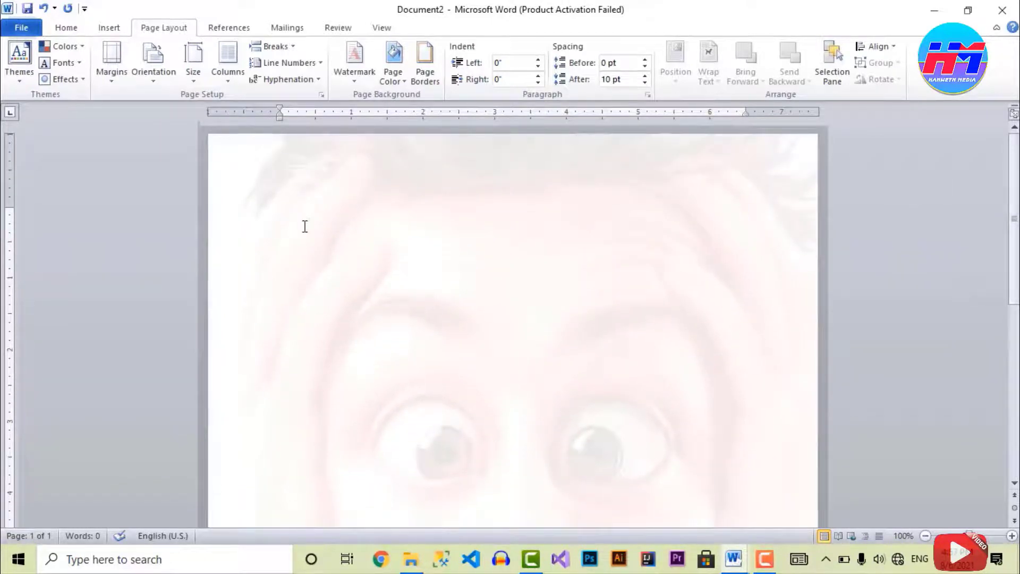
scroll(305, 226, "down", 2)
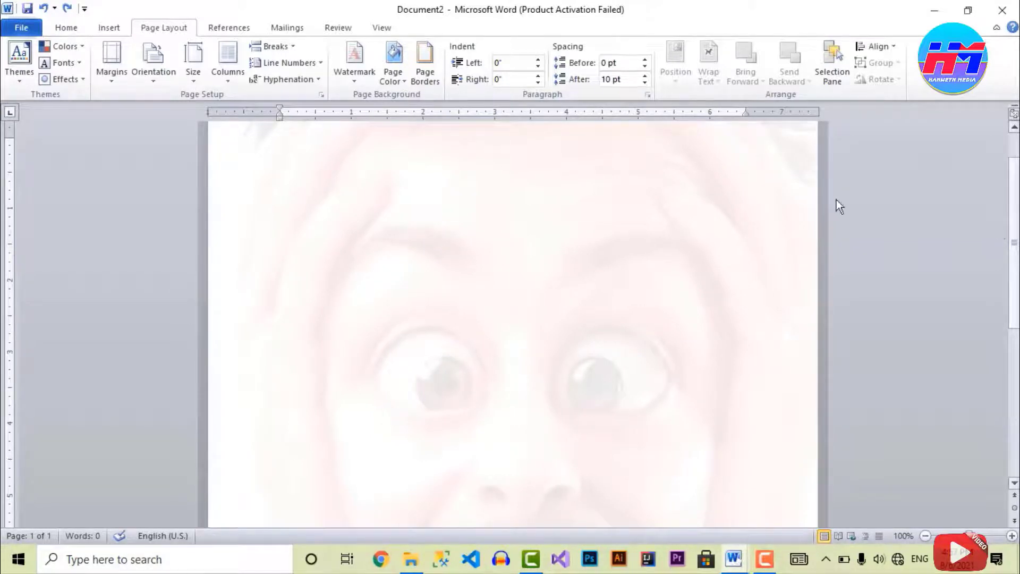
type("Asc walaalkey kawaran hadda sida uu noqday qaabka wajiga ka muuqda qoraalka hoostiisa sidaas ayaa loo sameyn karaa phoro Watermark.")
Enlarge the whole paragraph's font up to size 80, then shrink it to 72.
key("ctrl+a")
left_click(66, 30)
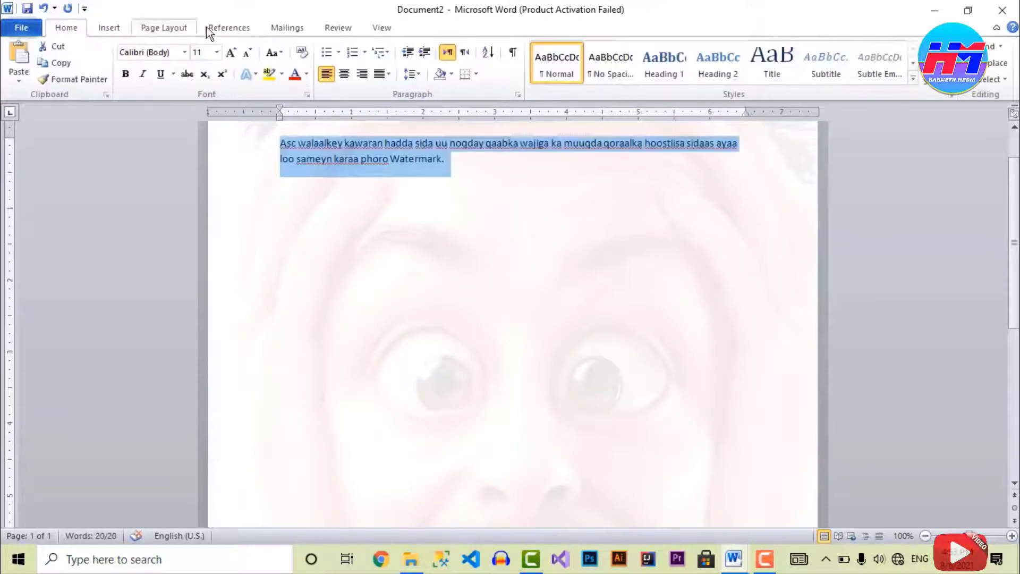
double_click(232, 49)
double_click(232, 50)
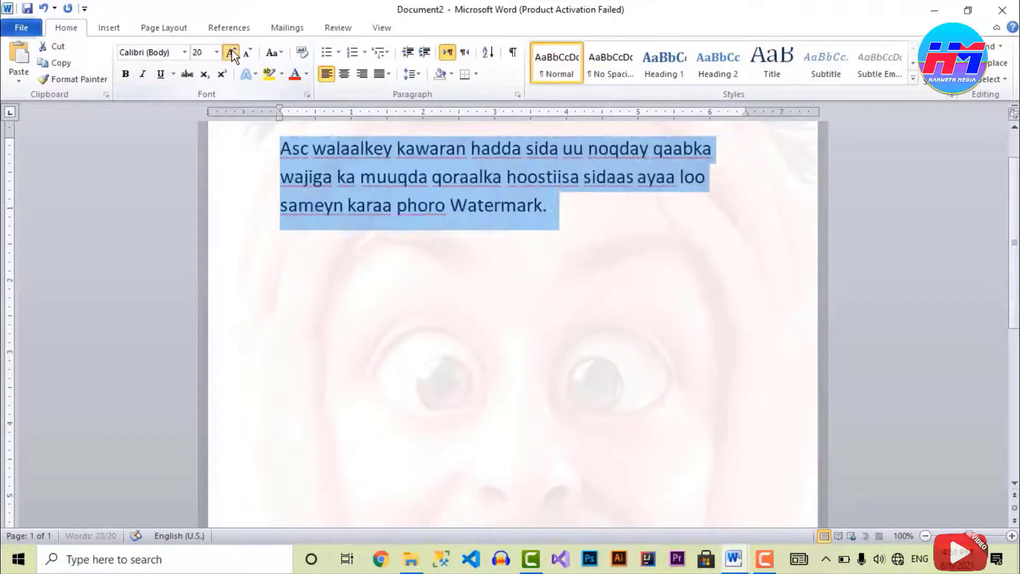
triple_click(231, 50)
triple_click(232, 50)
triple_click(232, 50)
triple_click(231, 49)
double_click(232, 50)
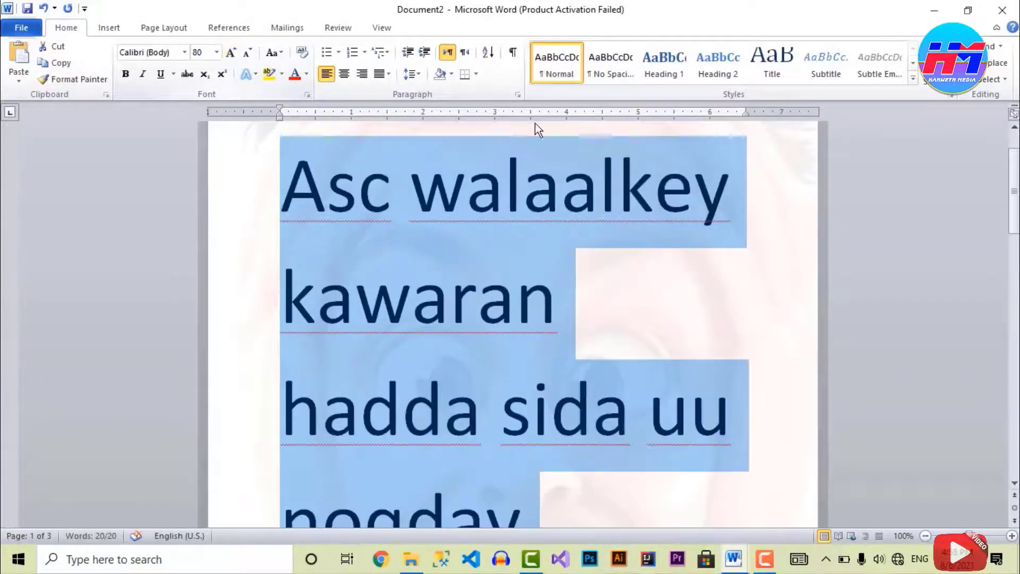
left_click(247, 53)
left_click(725, 282)
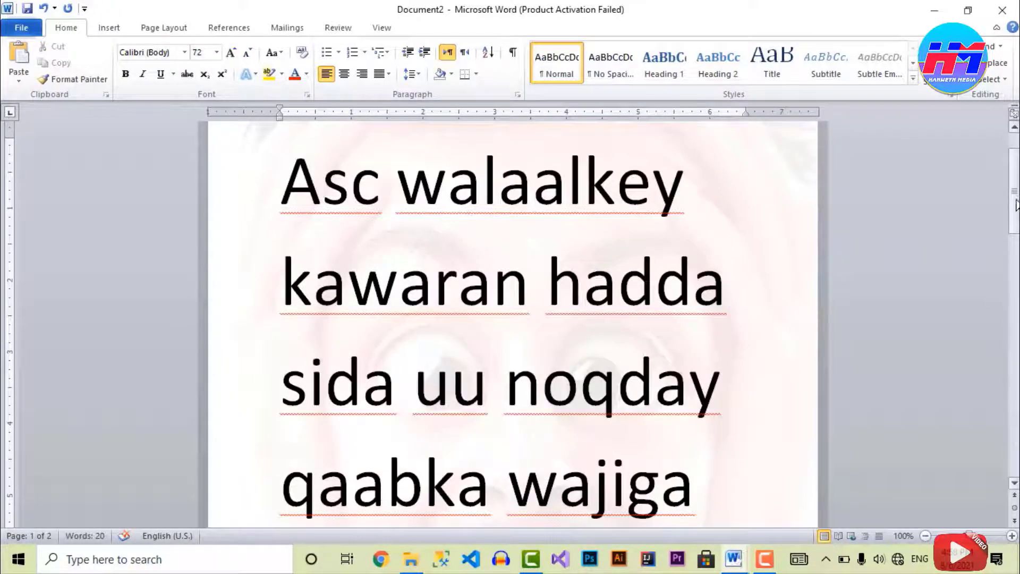
mouse_move(1013, 254)
left_mouse_down()
mouse_move(992, 377)
mouse_move(967, 417)
mouse_move(1001, 137)
left_mouse_up()
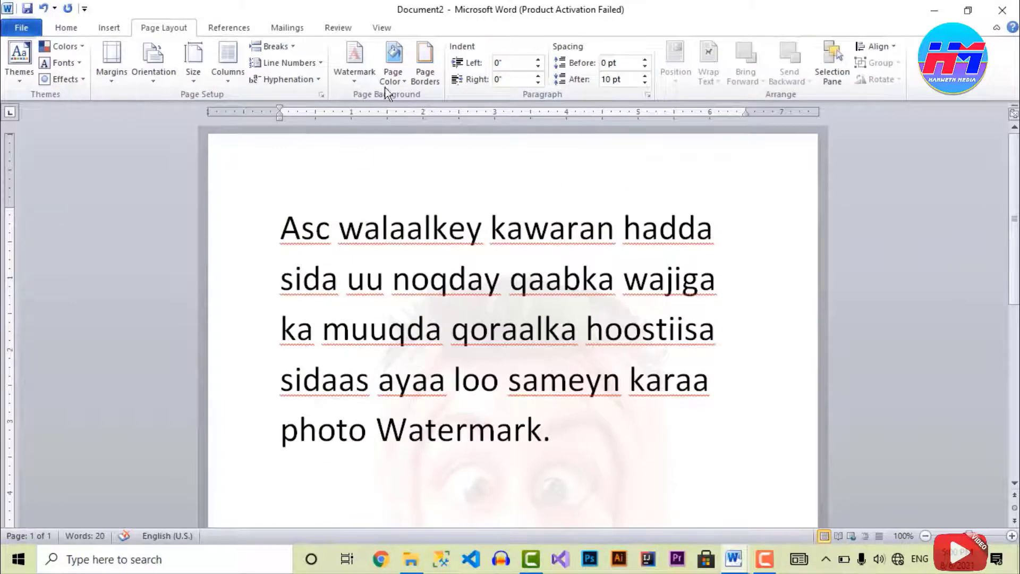
Remove the picture watermark using Remove Watermark.
left_click(362, 53)
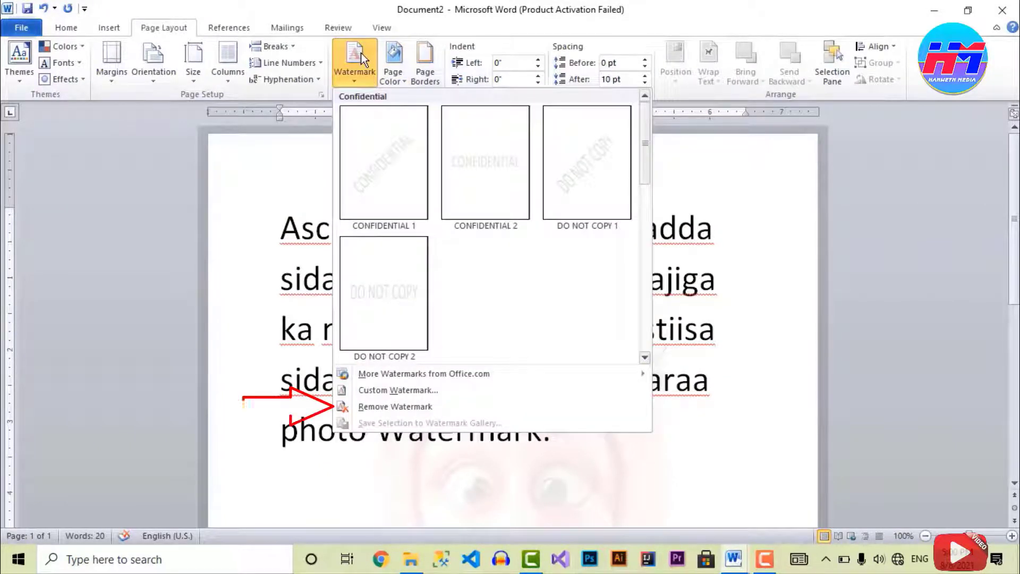
left_click(416, 405)
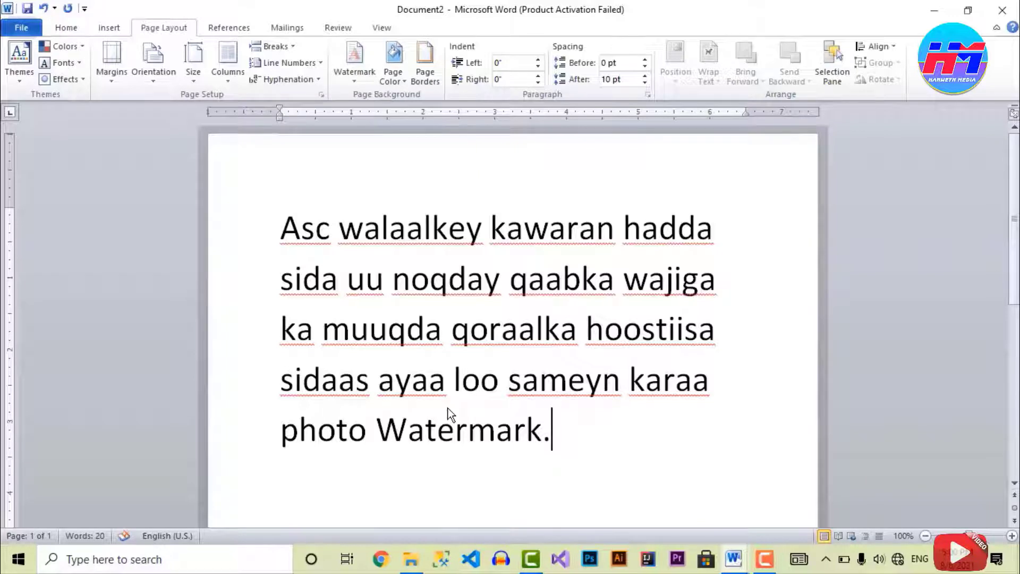
Switch to a text watermark and replace its wording with 'Hanweyn Media'.
left_click(355, 58)
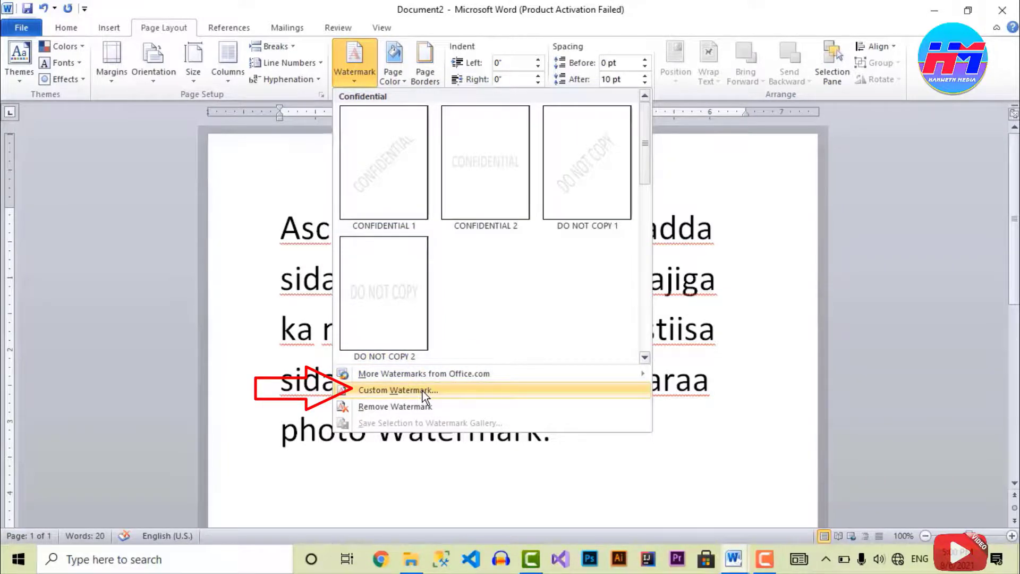
left_click(423, 390)
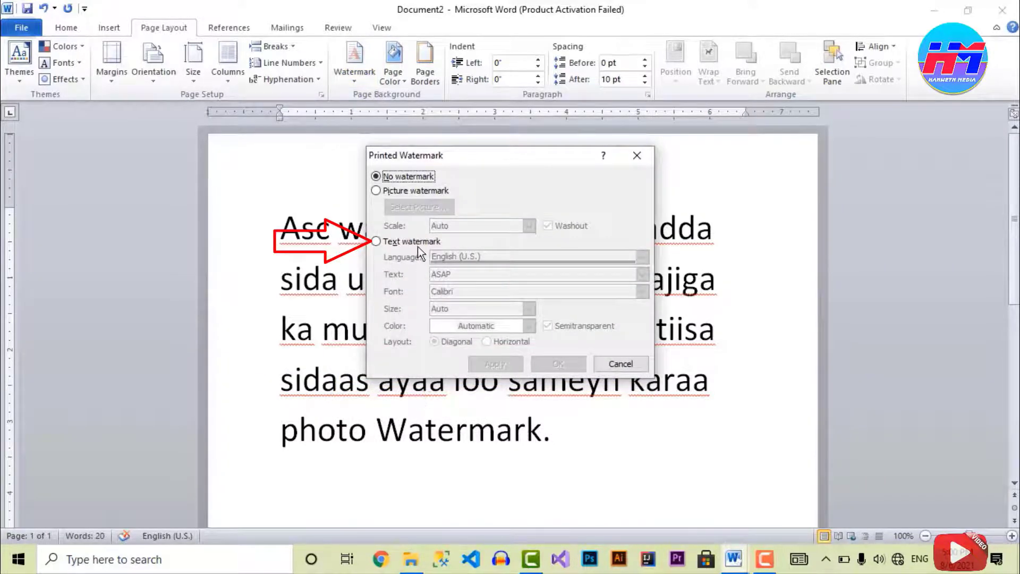
left_click(412, 241)
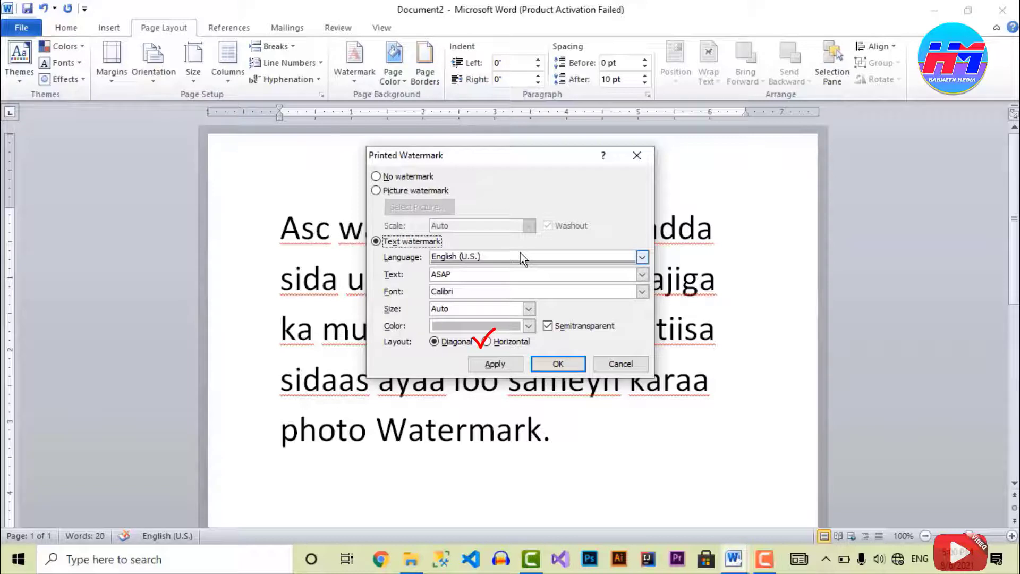
left_click(456, 275)
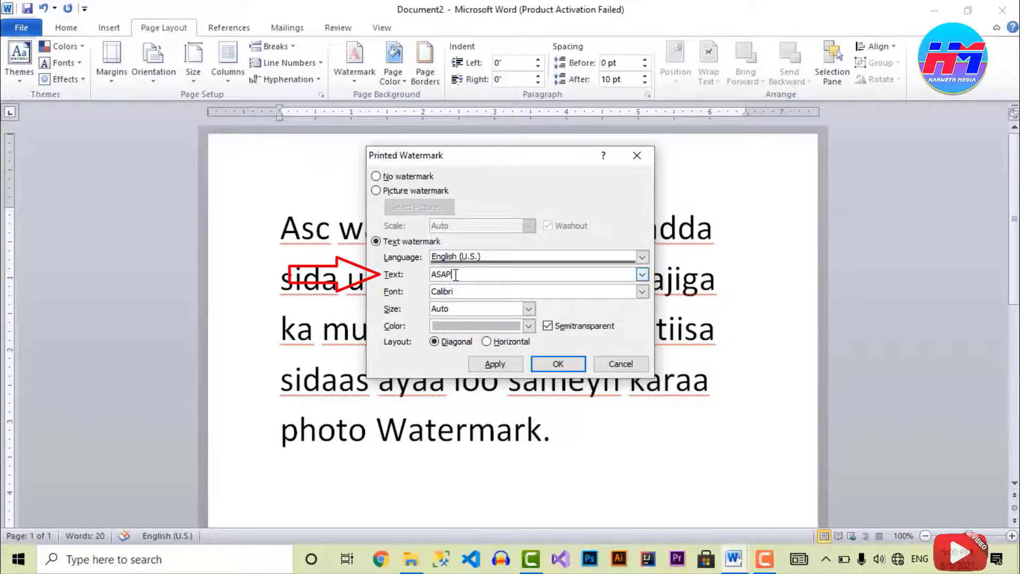
type("A")
double_click(456, 275)
type("Hanwe")
type("yn Medi")
type("a")
Give the watermark the Cambria Math font at size 48 and apply it.
left_click(642, 292)
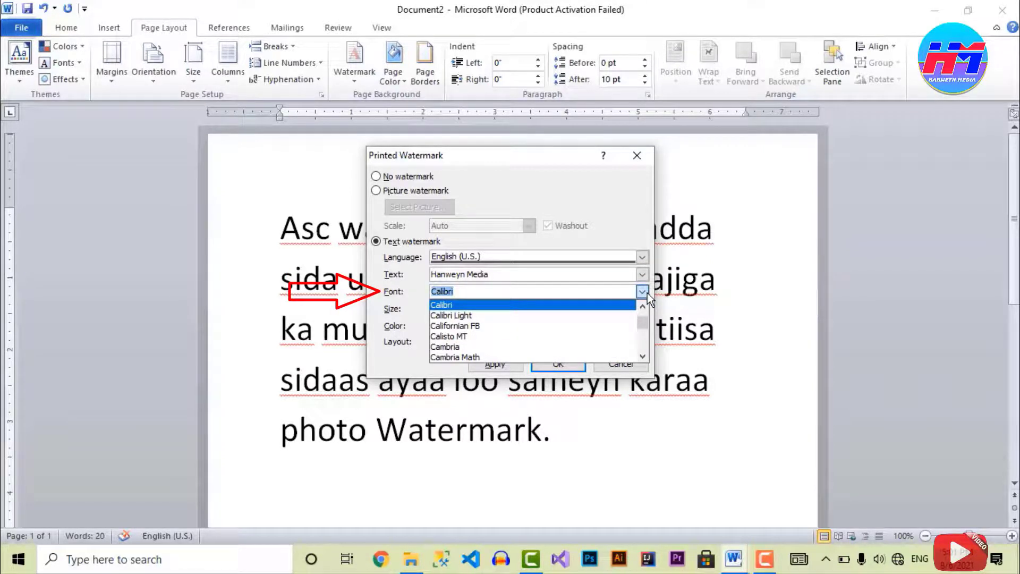
left_click(541, 357)
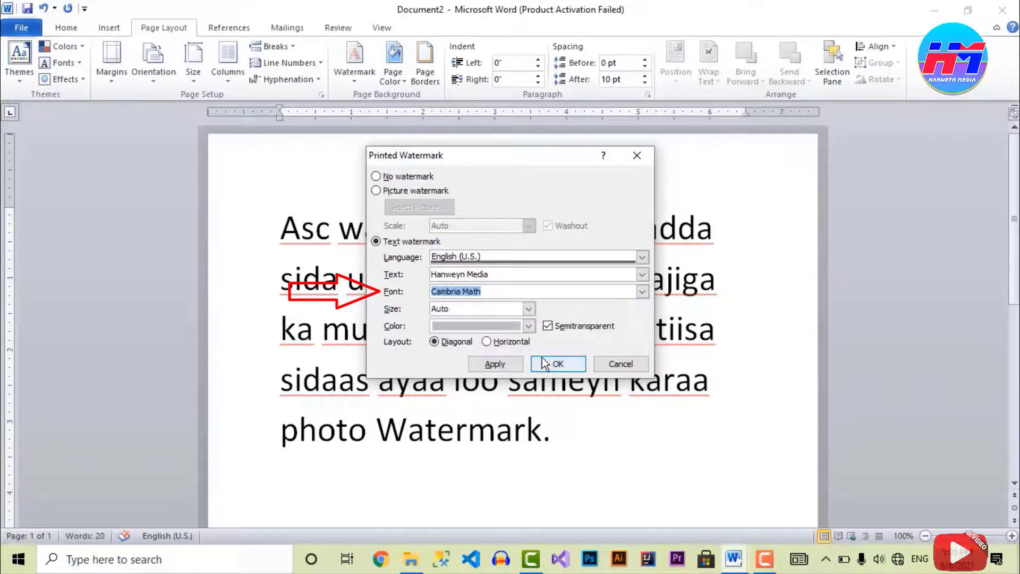
left_click(529, 309)
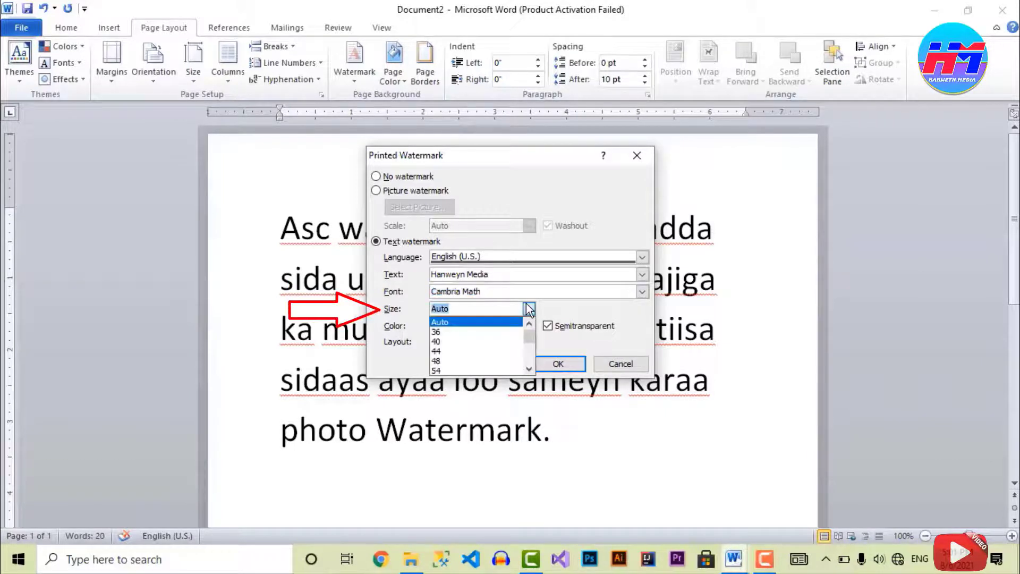
left_click(529, 369)
left_click(530, 368)
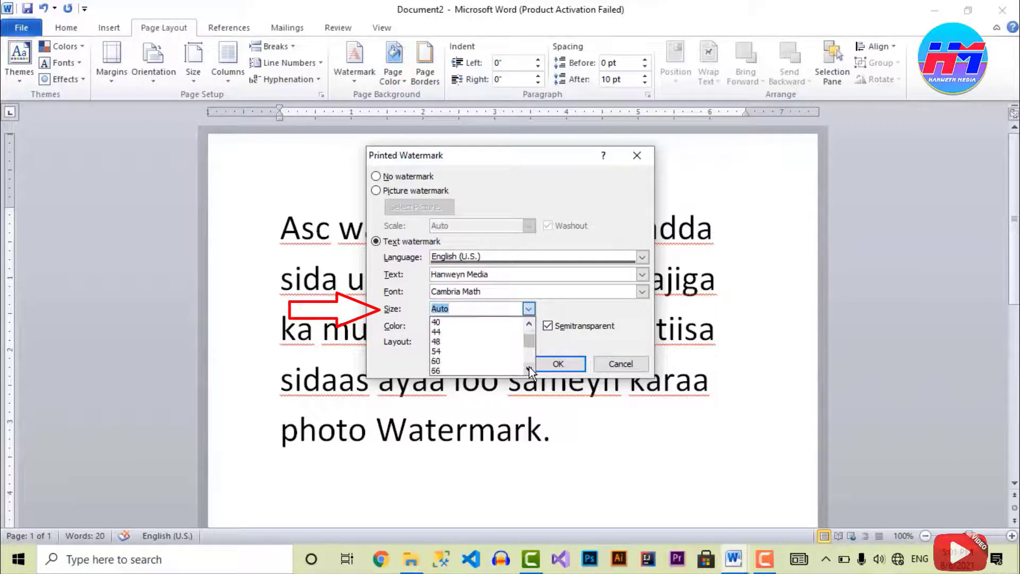
left_click(449, 352)
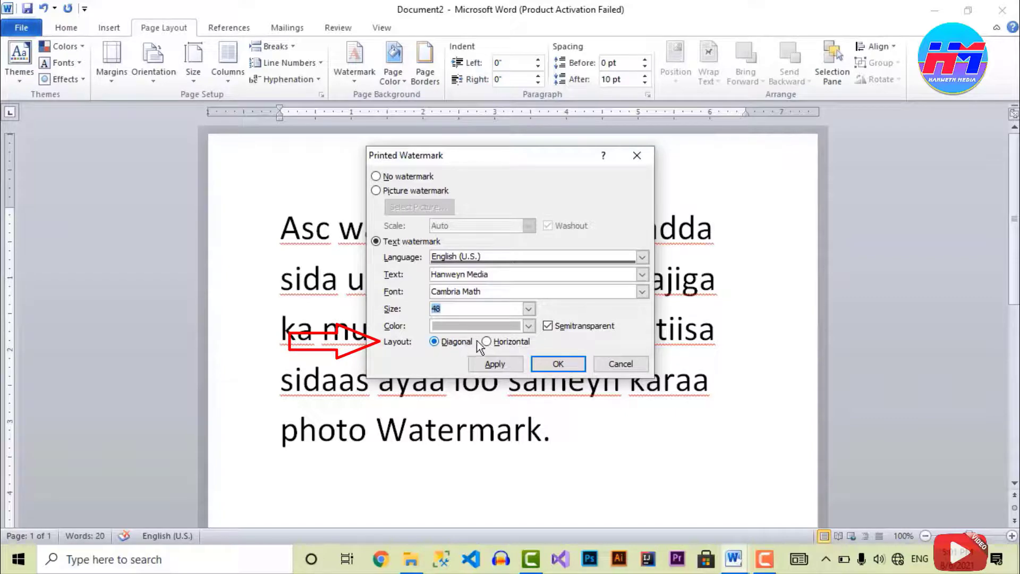
left_click(561, 364)
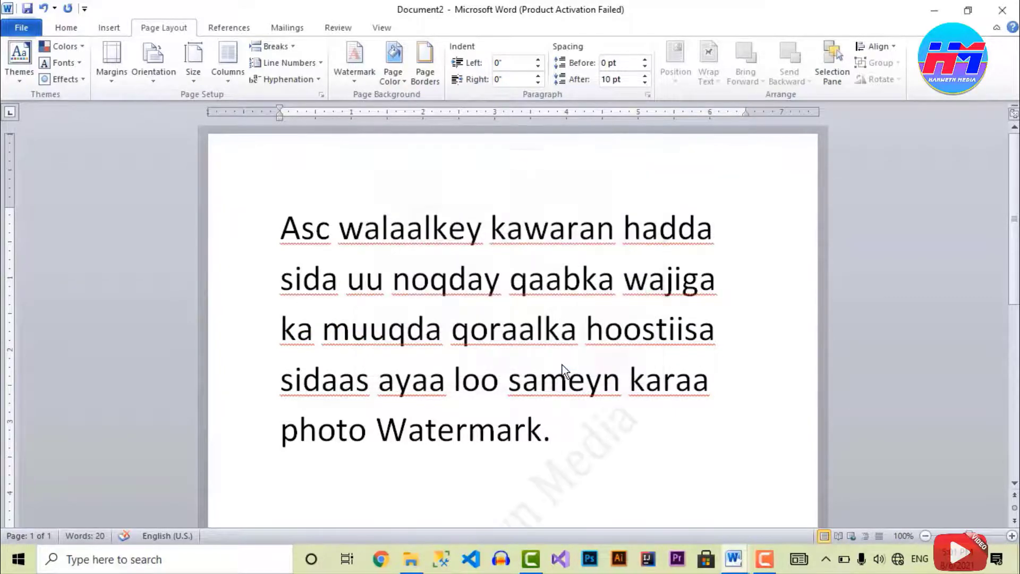
scroll(1016, 254, "down", 1)
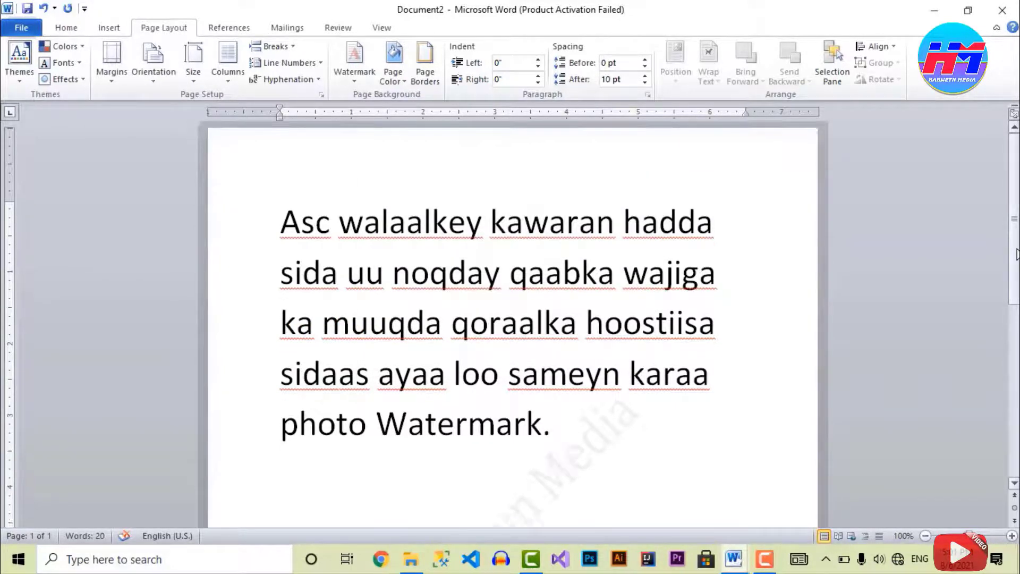
left_click_drag(1016, 254, 1015, 341)
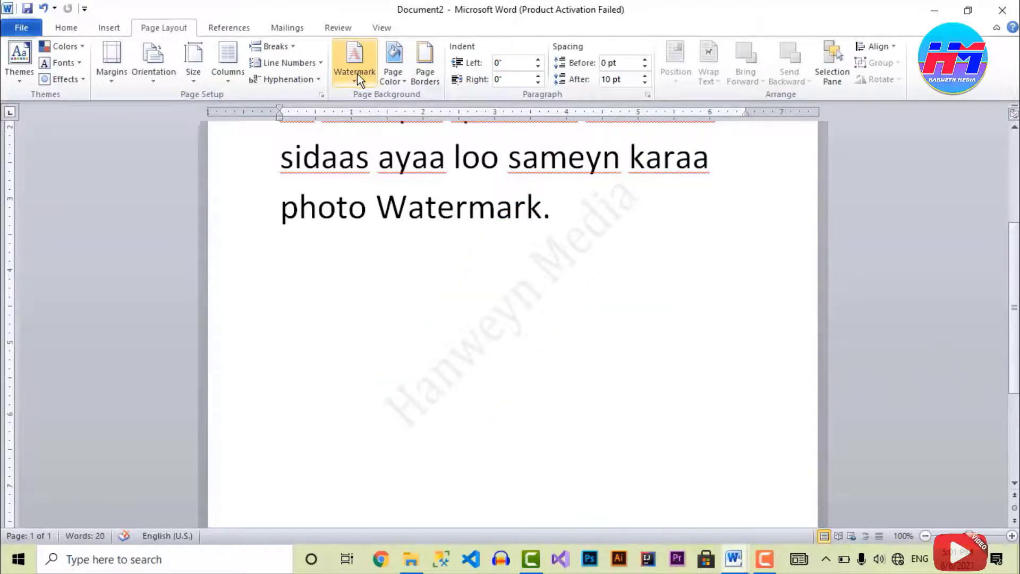
Change the watermark layout from Diagonal to Horizontal.
left_click(357, 73)
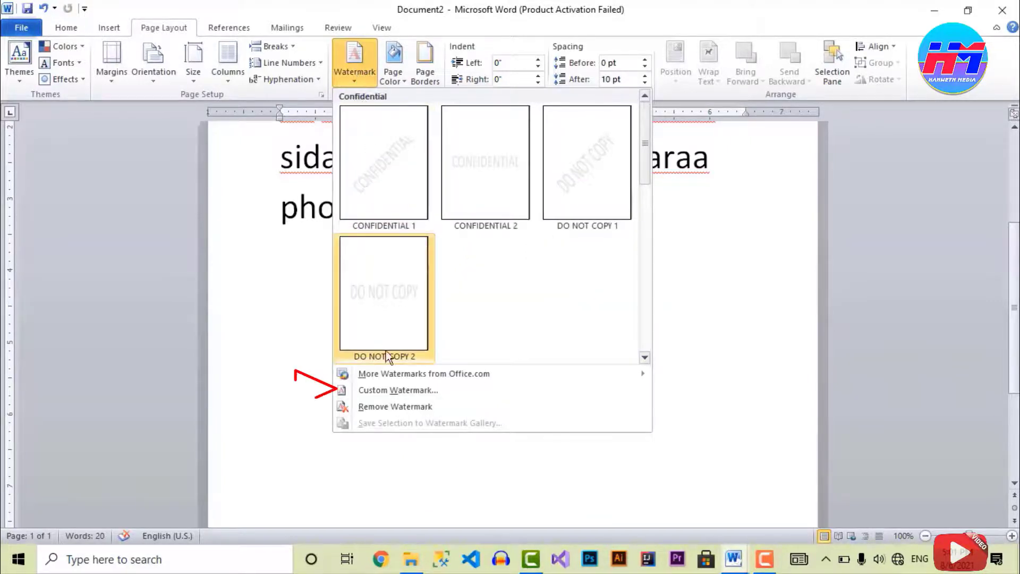
left_click(409, 391)
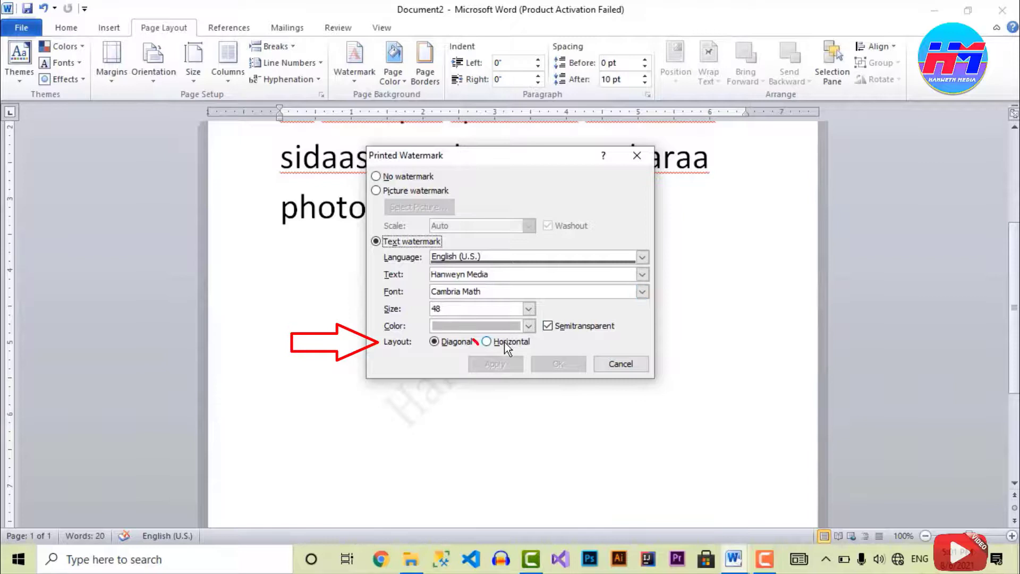
left_click(504, 342)
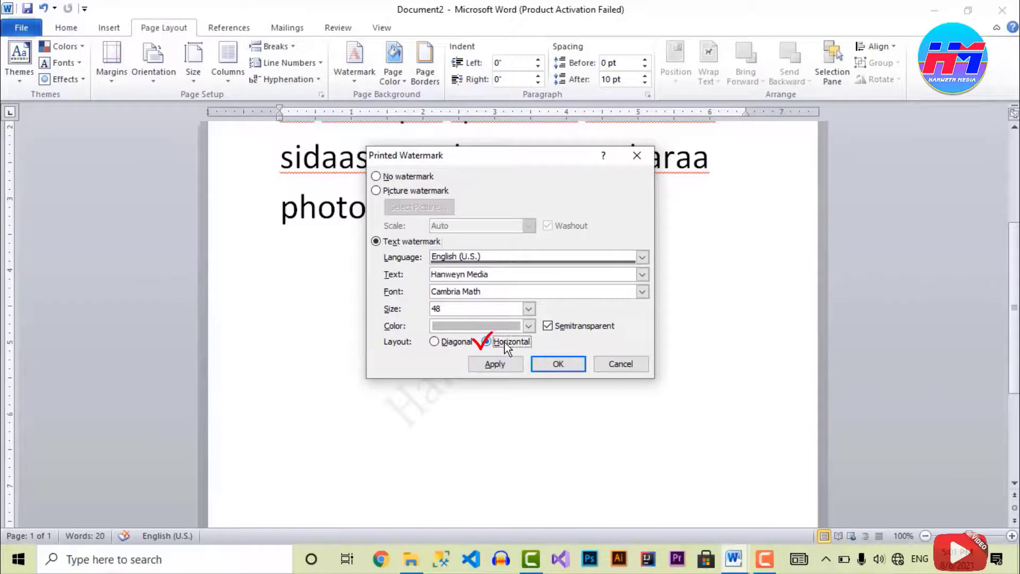
left_click(562, 364)
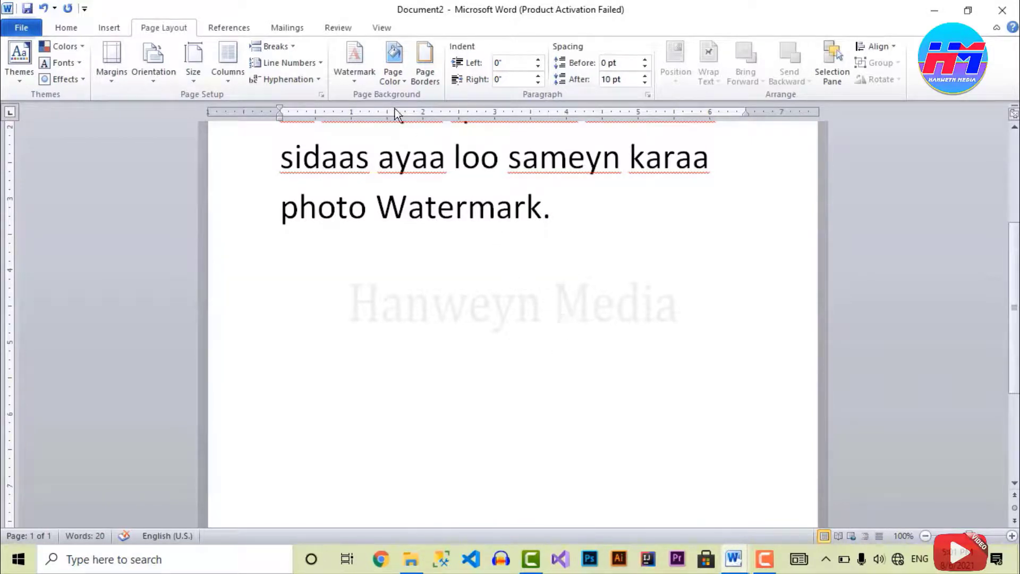
Increase the 'Hanweyn Media' watermark font size to 90.
left_click(355, 63)
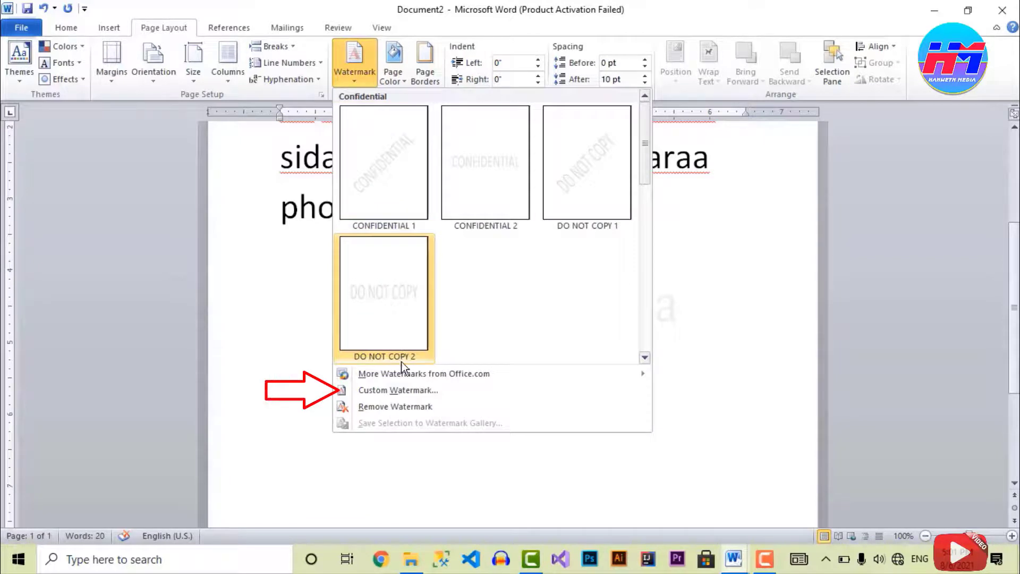
left_click(420, 391)
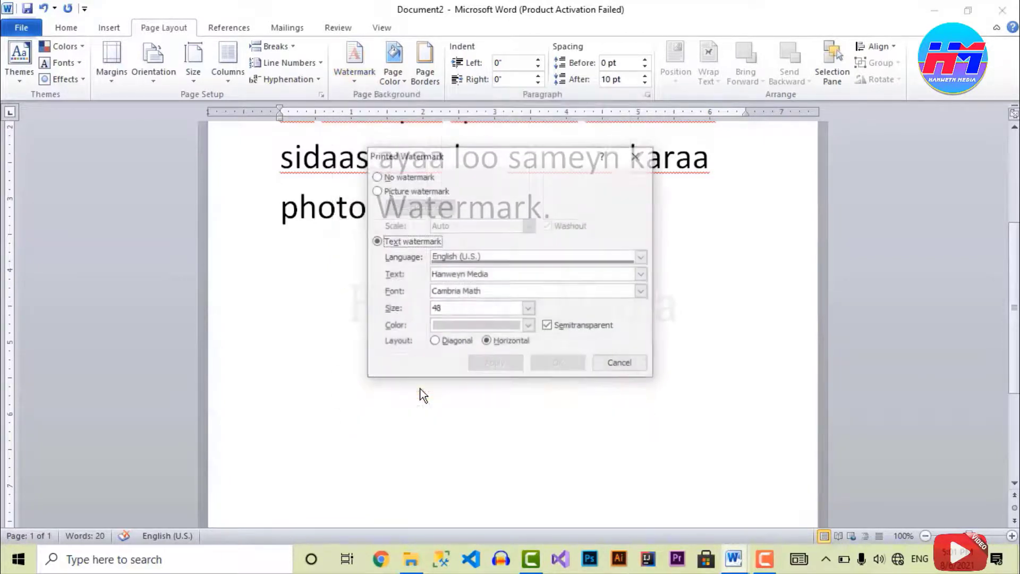
left_click(530, 308)
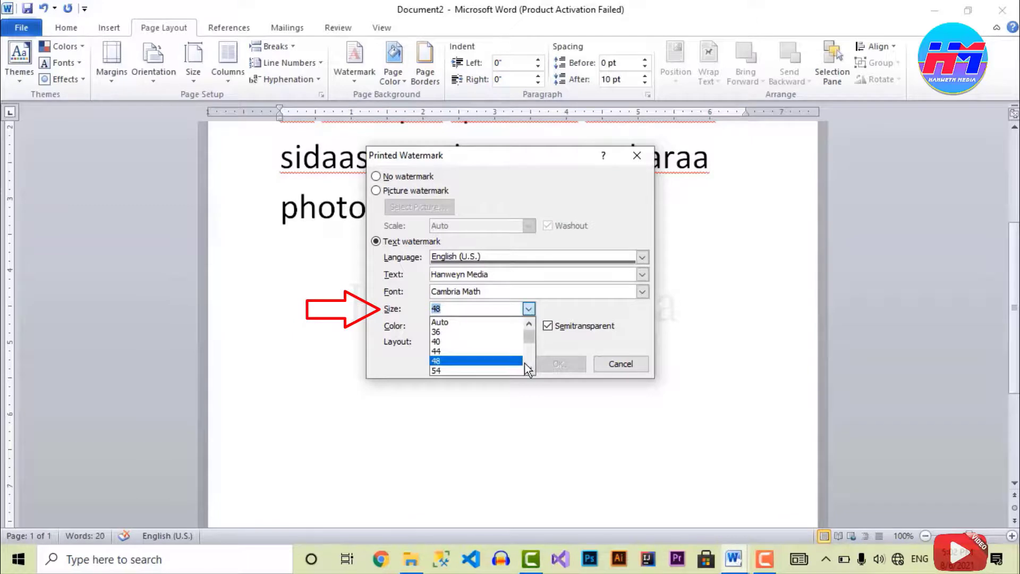
left_click(529, 367)
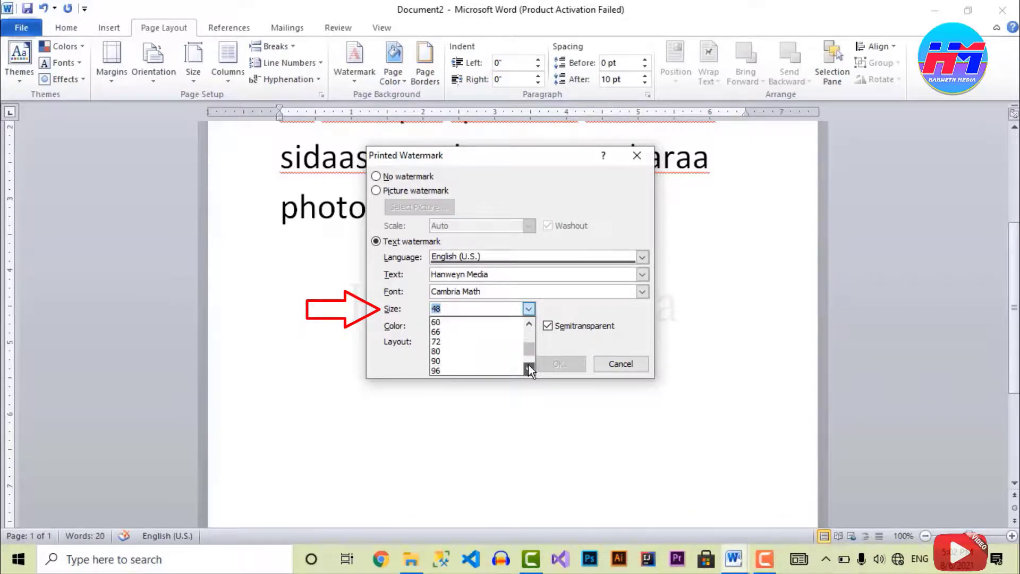
left_click(447, 349)
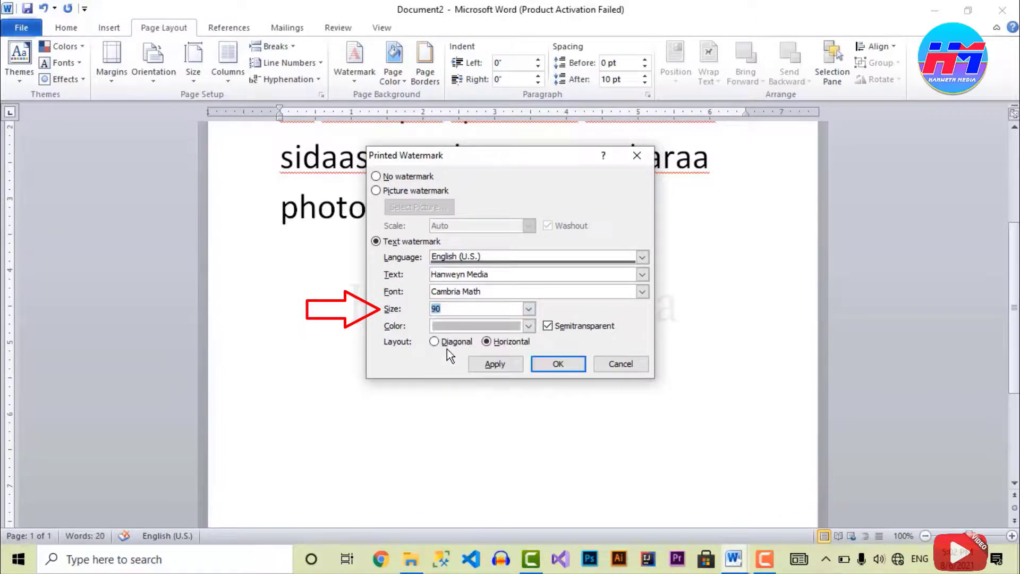
left_click(555, 363)
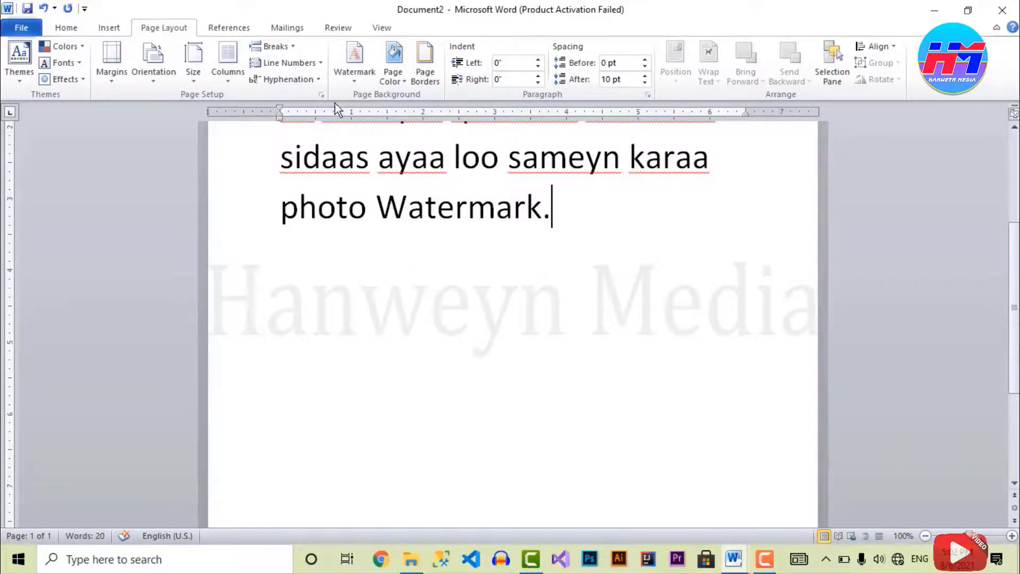
Set the watermark layout back to Diagonal and scroll the page to check it.
left_click(360, 81)
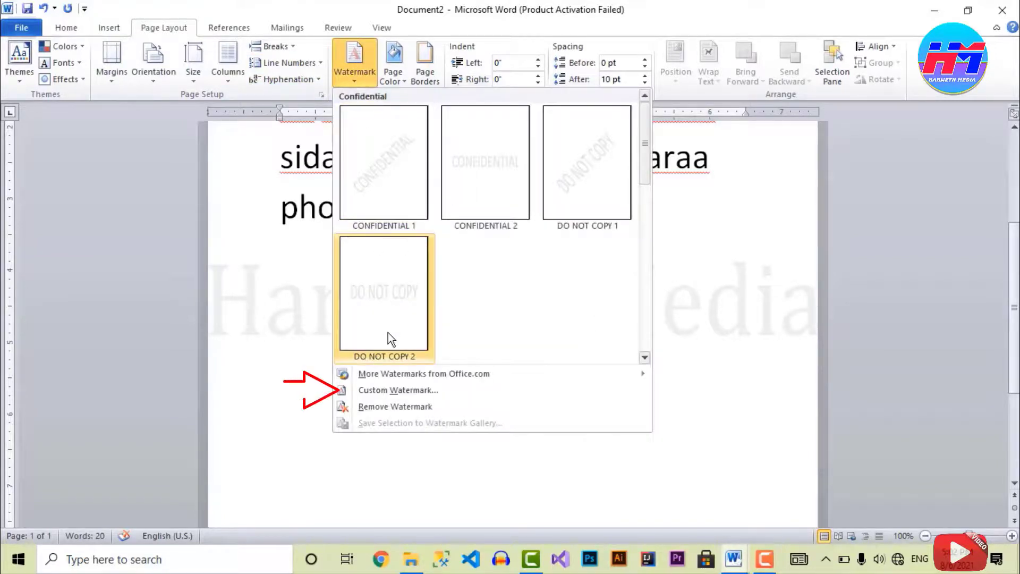
left_click(425, 391)
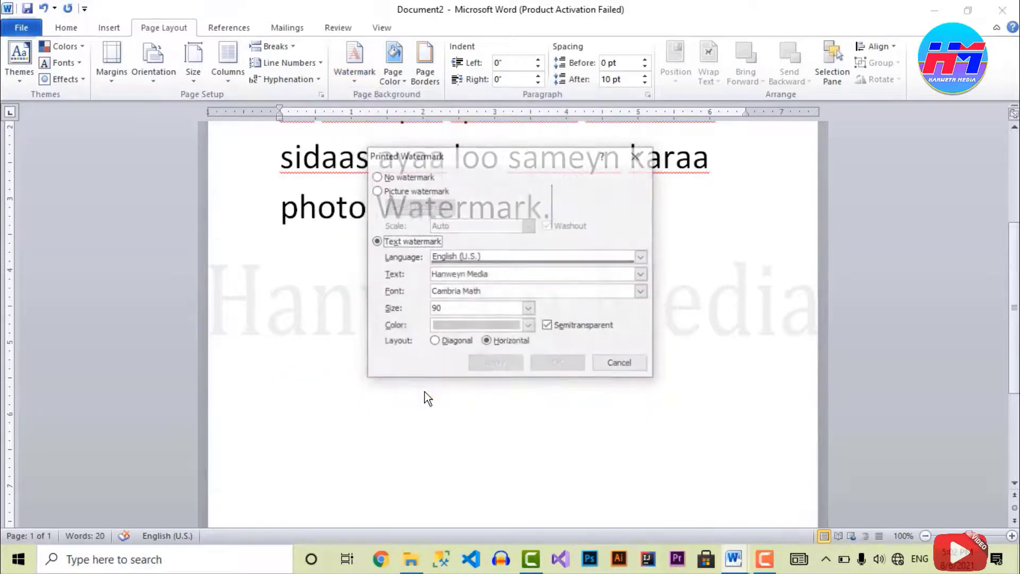
left_click(460, 341)
left_click(558, 365)
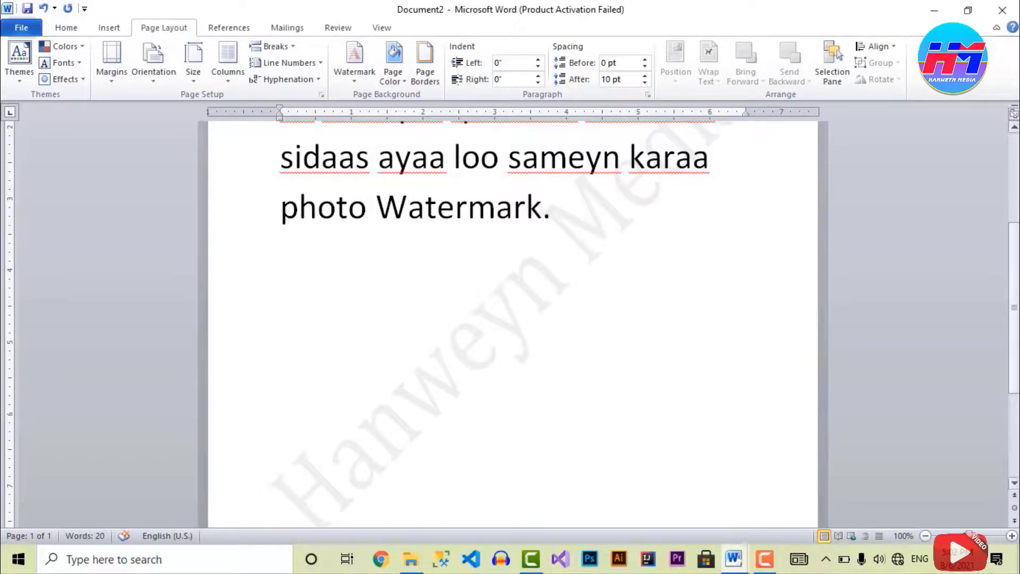
scroll(1004, 227, "up", 5)
scroll(1007, 220, "down", 5)
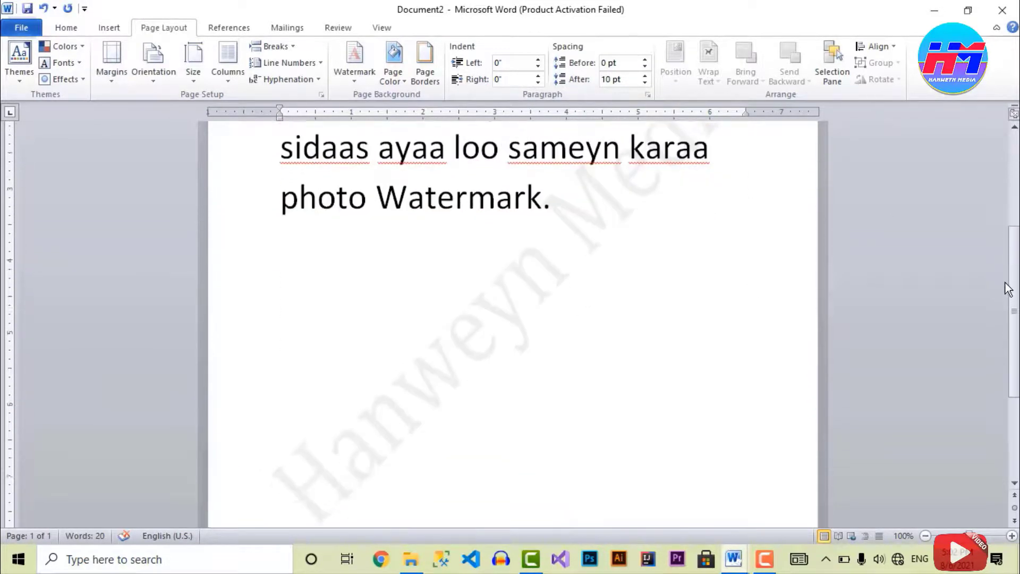
scroll(1001, 350, "down", 5)
scroll(1004, 319, "up", 9)
scroll(1014, 220, "up", 3)
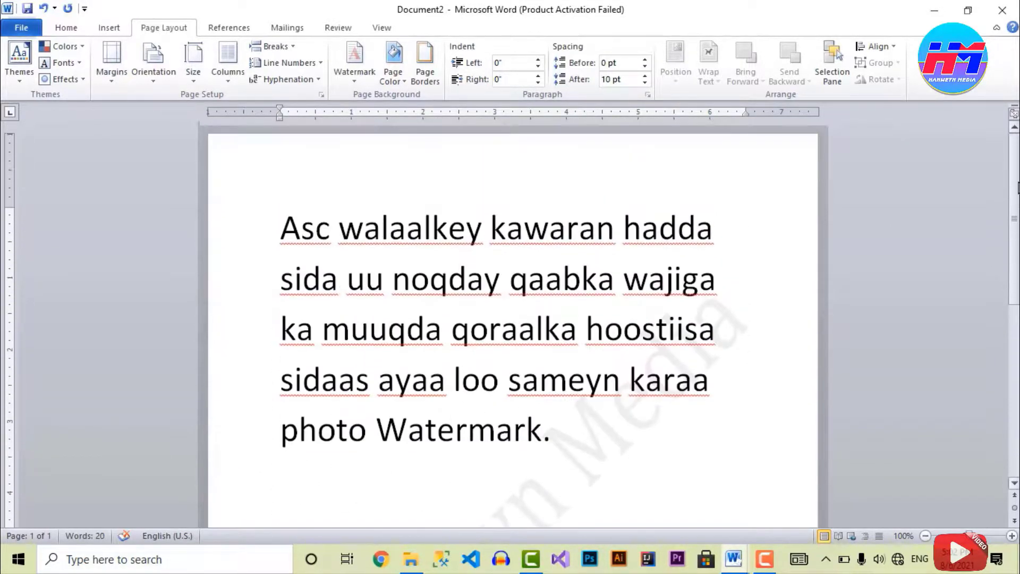
scroll(1009, 276, "down", 4)
scroll(1005, 329, "down", 5)
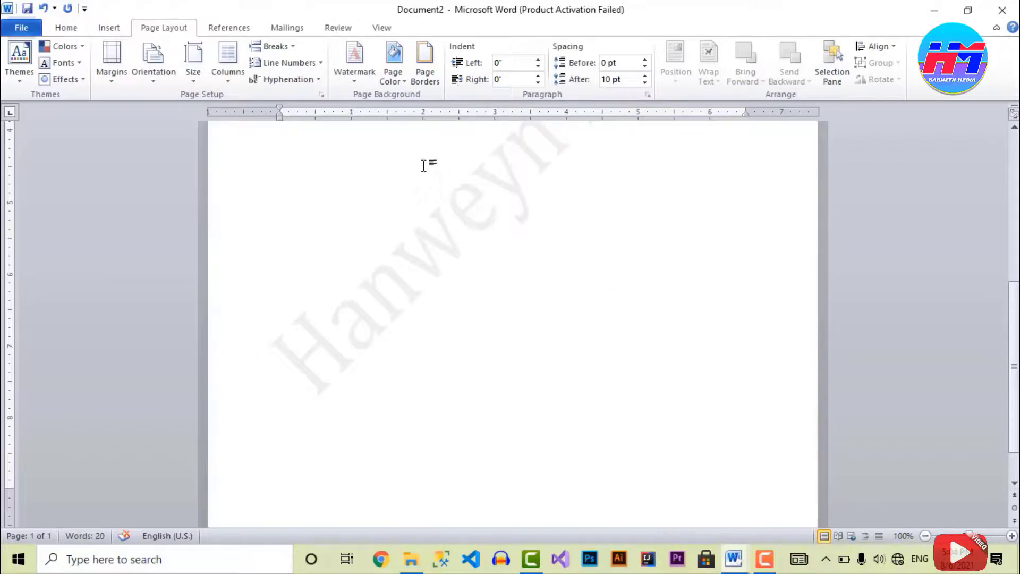
Set the watermark colour to red from Standard Colors.
left_click(355, 74)
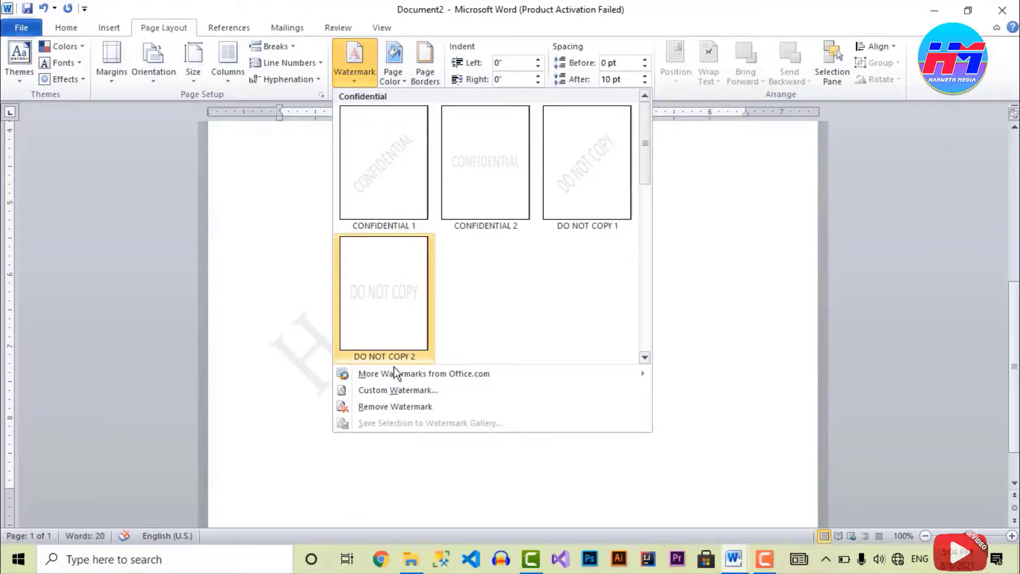
left_click(422, 391)
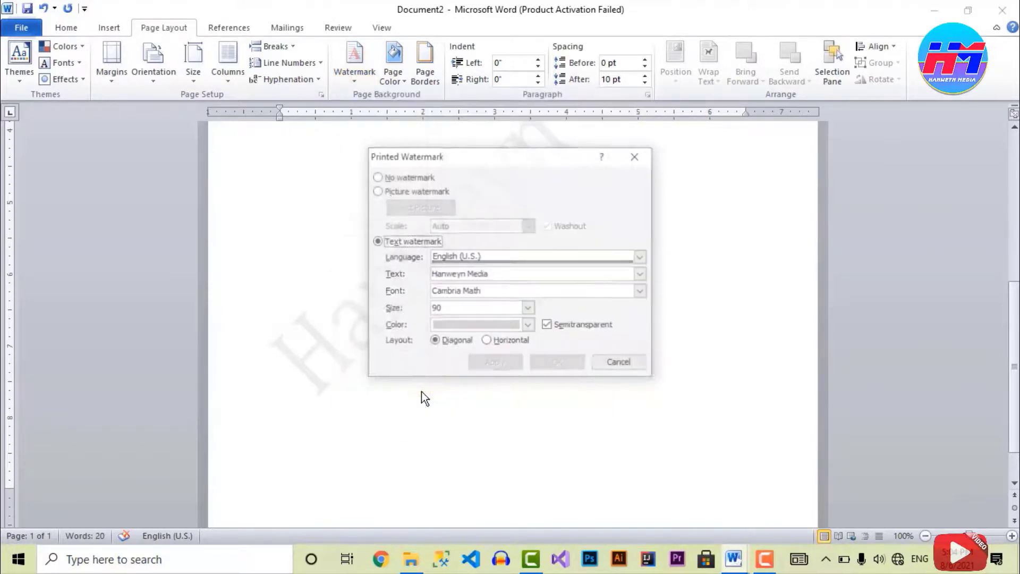
left_click(529, 326)
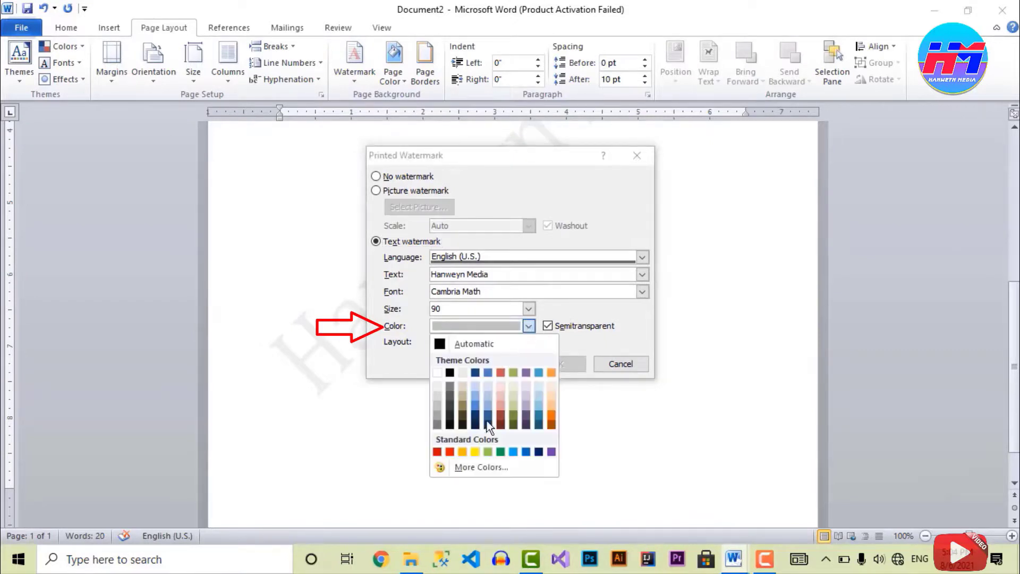
left_click(450, 451)
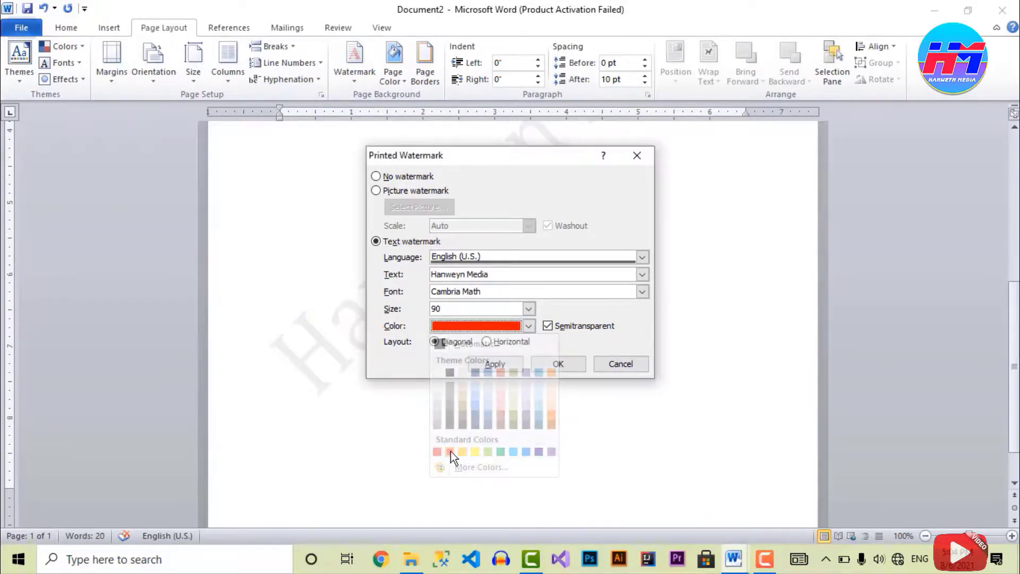
left_click(559, 365)
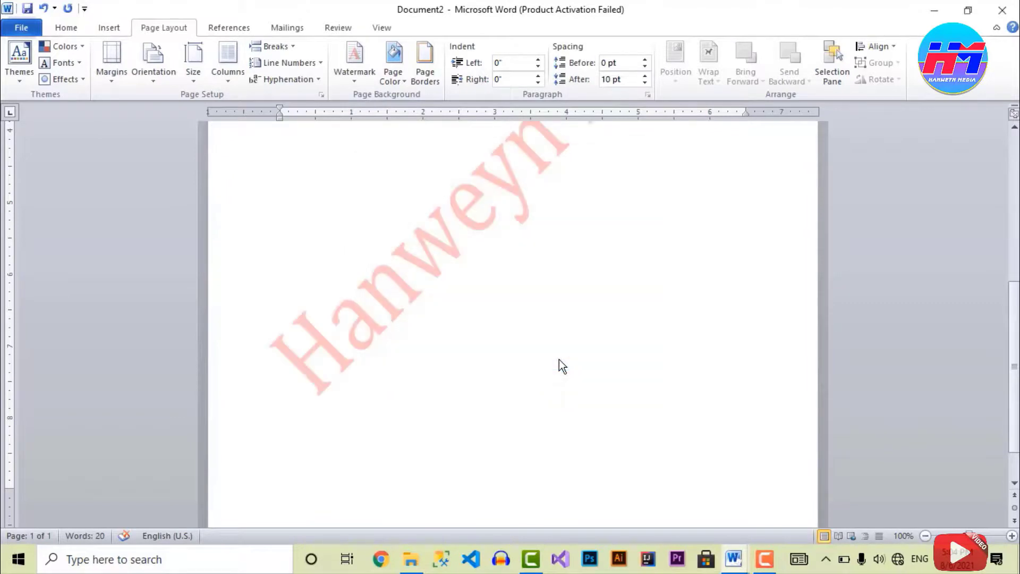